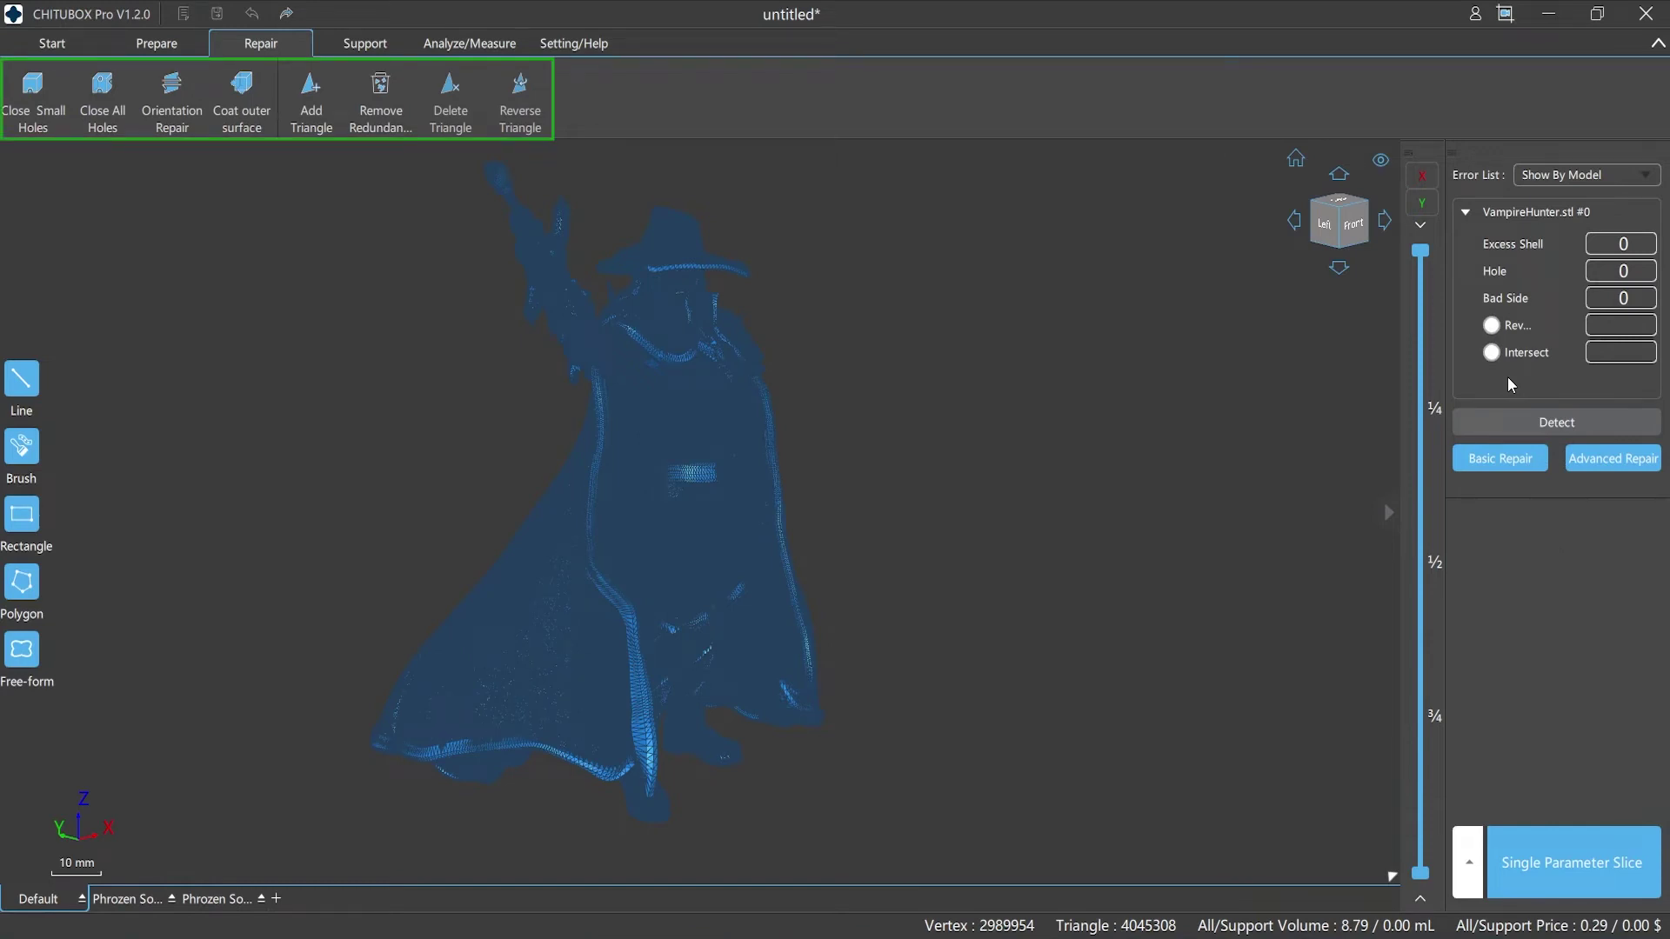
Step: Detect the mesh errors of VampireHunter.stl and run a basic repair on the model
left_click(1536, 421)
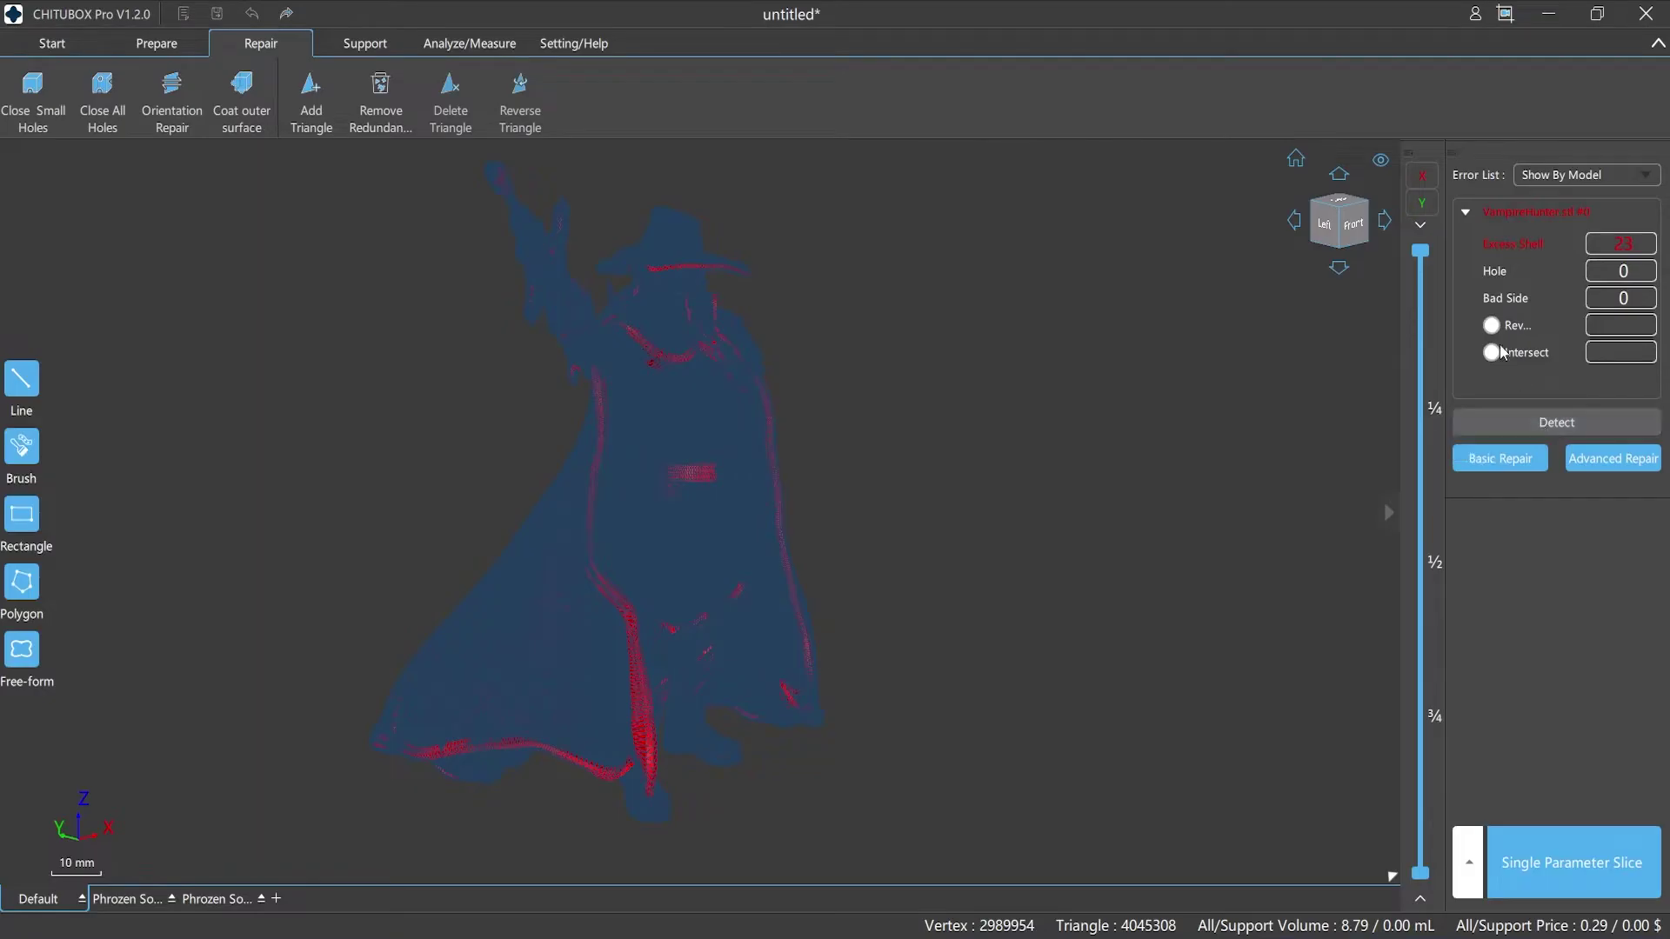
left_click(1497, 460)
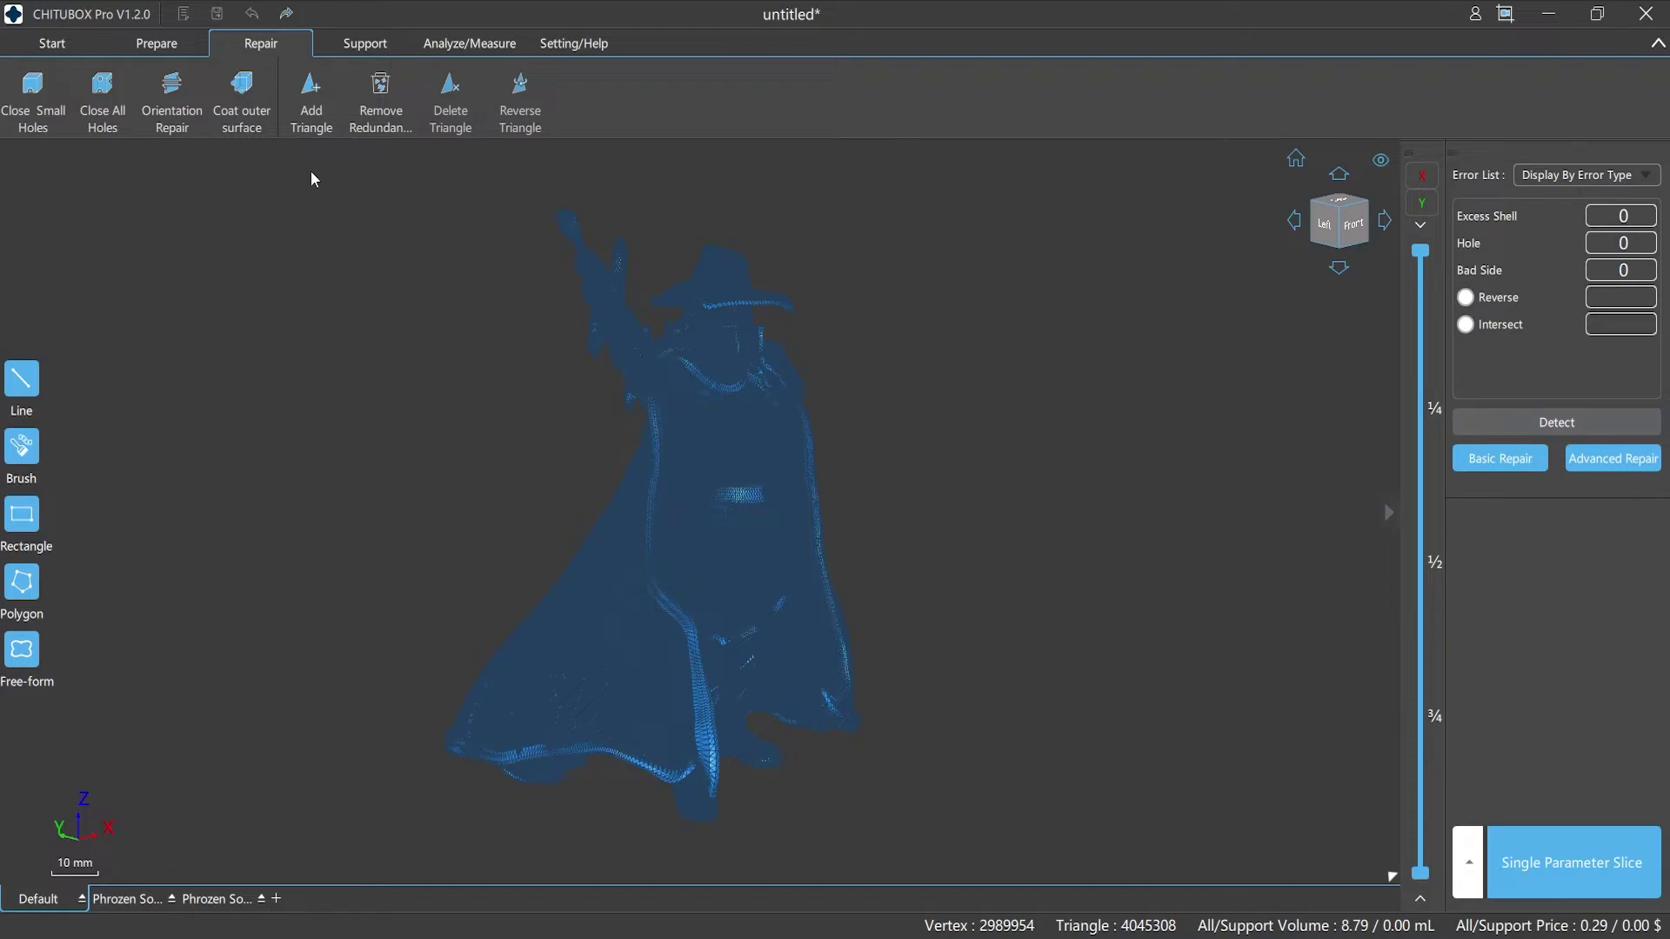
Step: List the model's redundant shells, select every shell except Shell 6, and cancel the removal
left_click(375, 101)
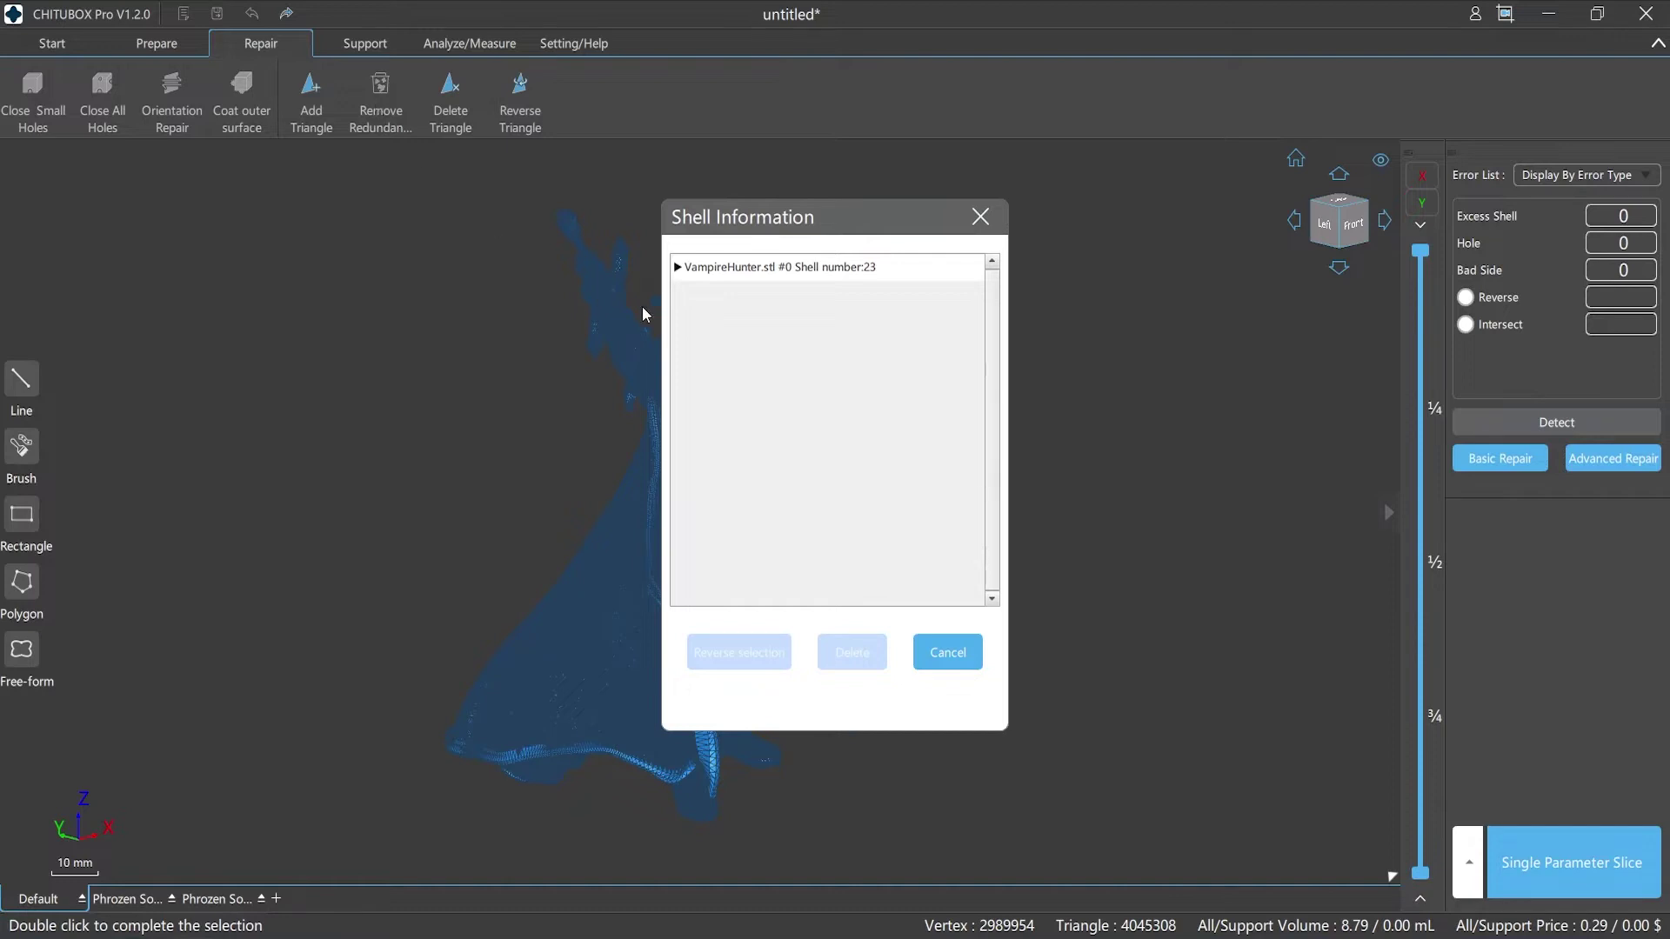
left_click(679, 270)
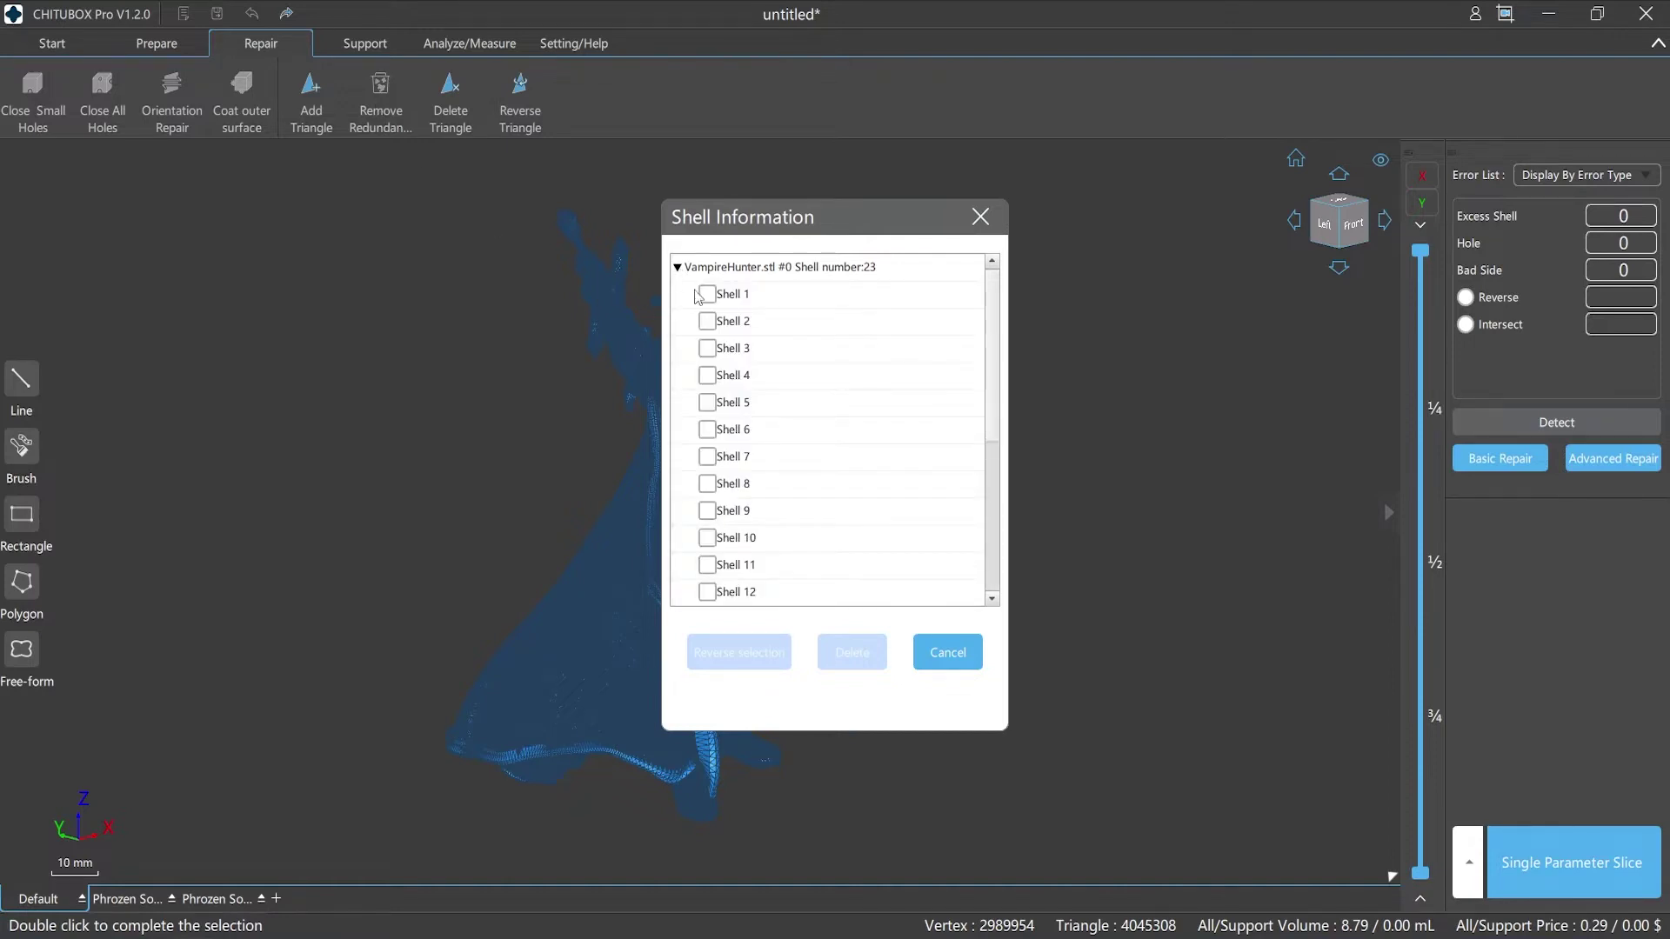
left_click(707, 428)
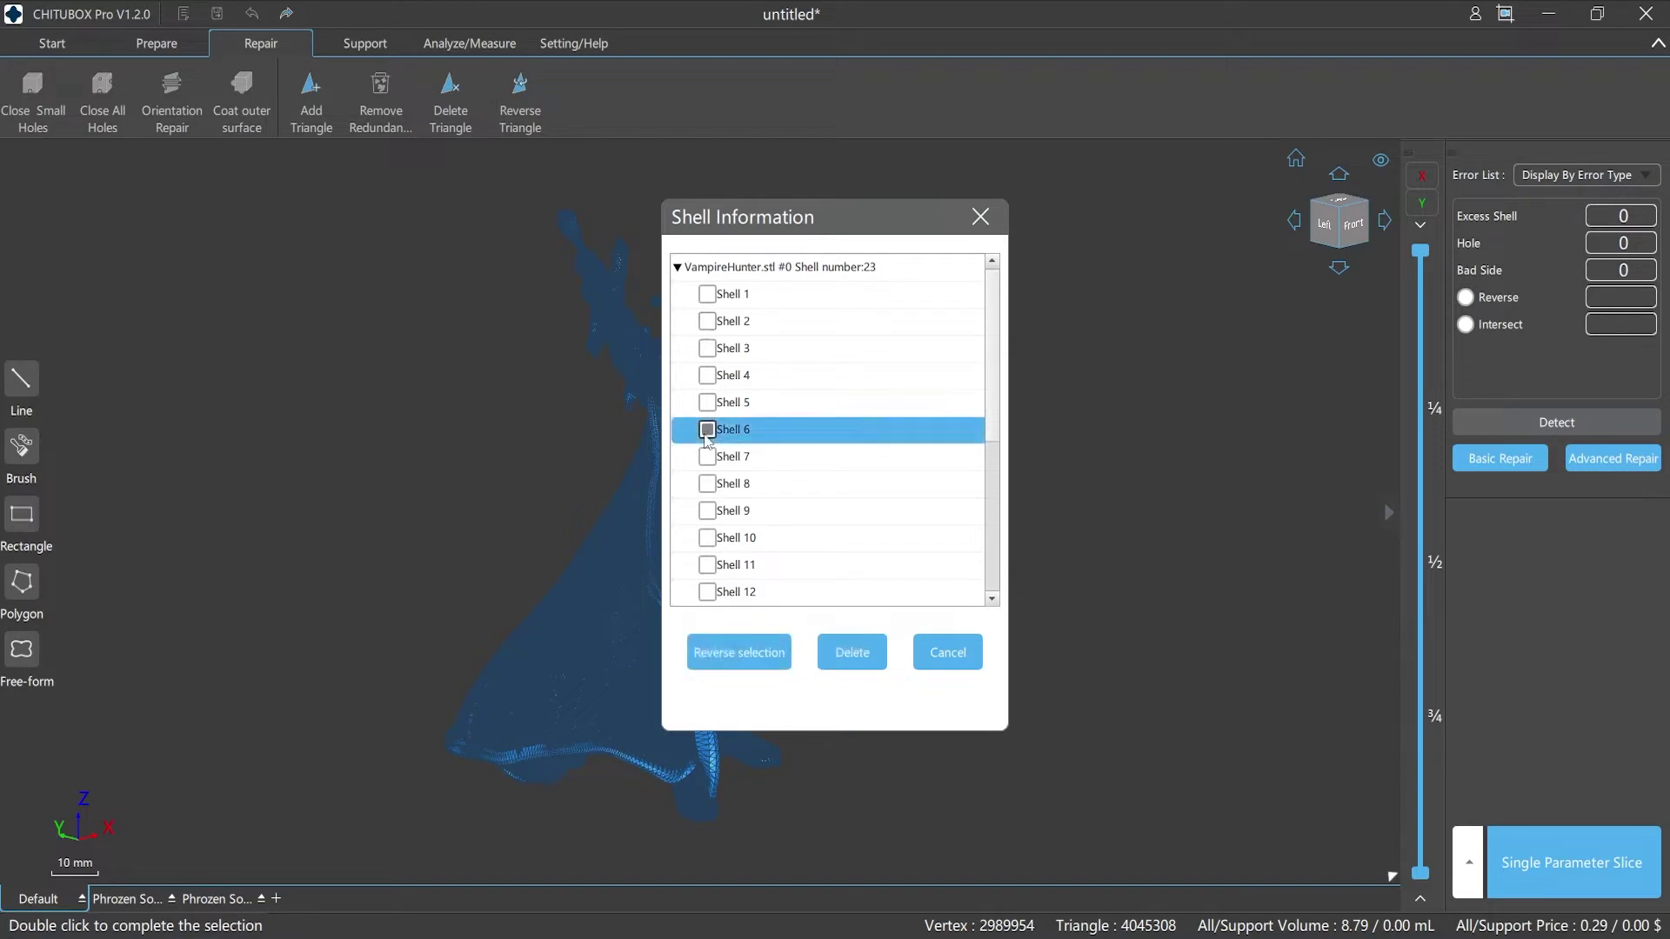
left_click(733, 657)
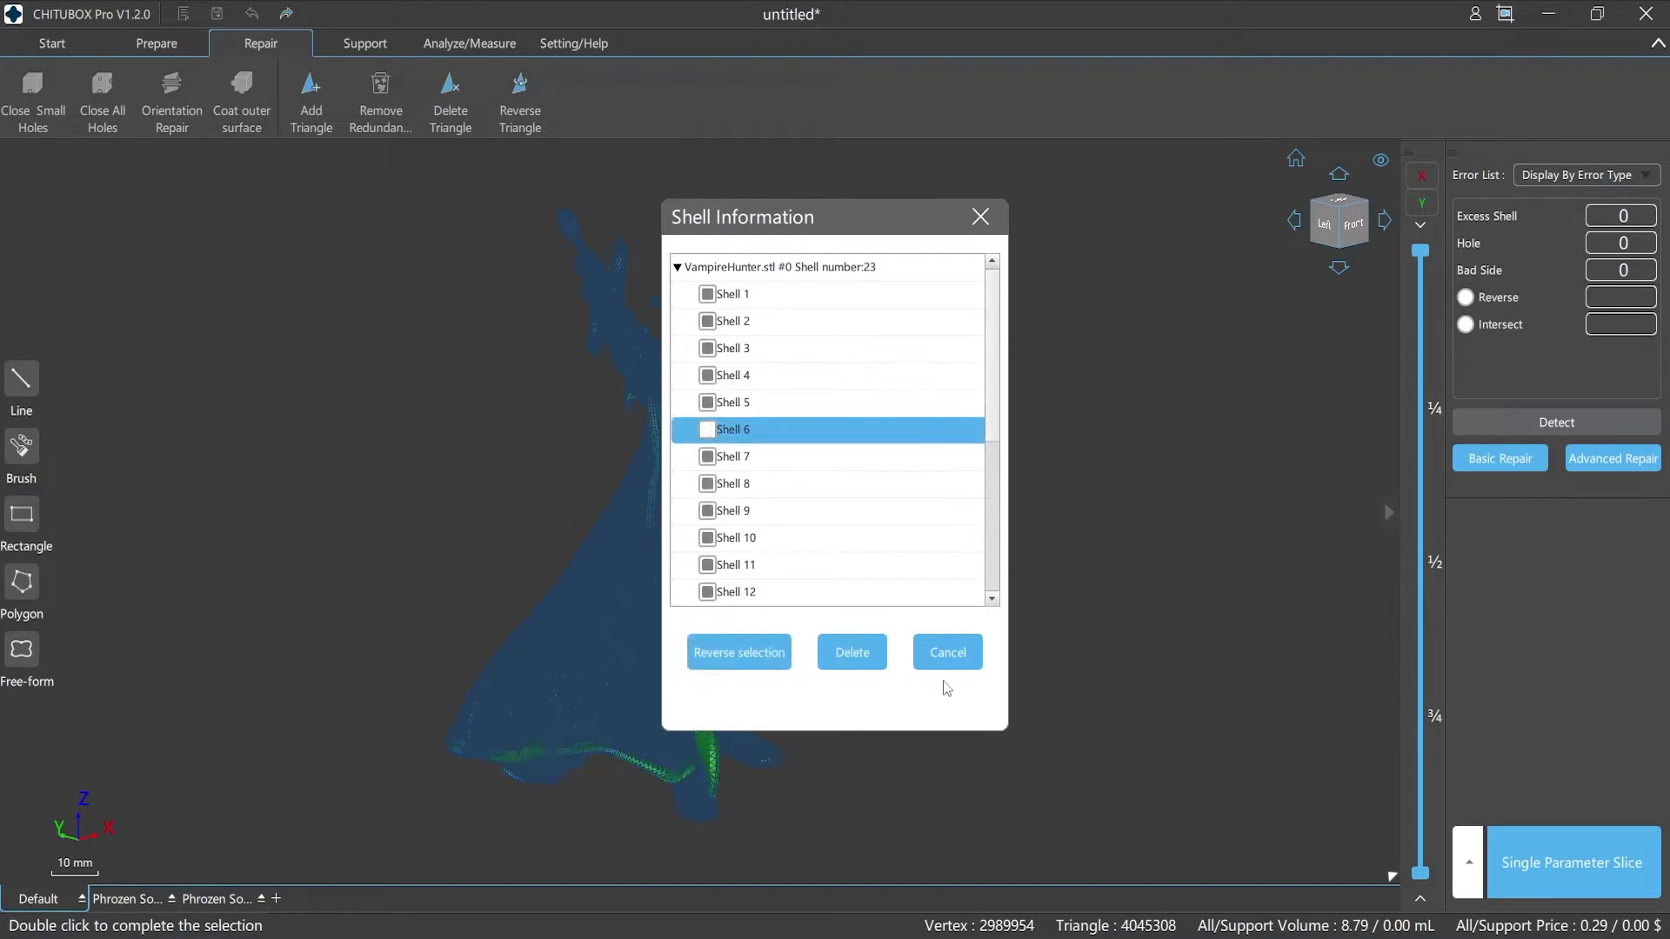
left_click(952, 657)
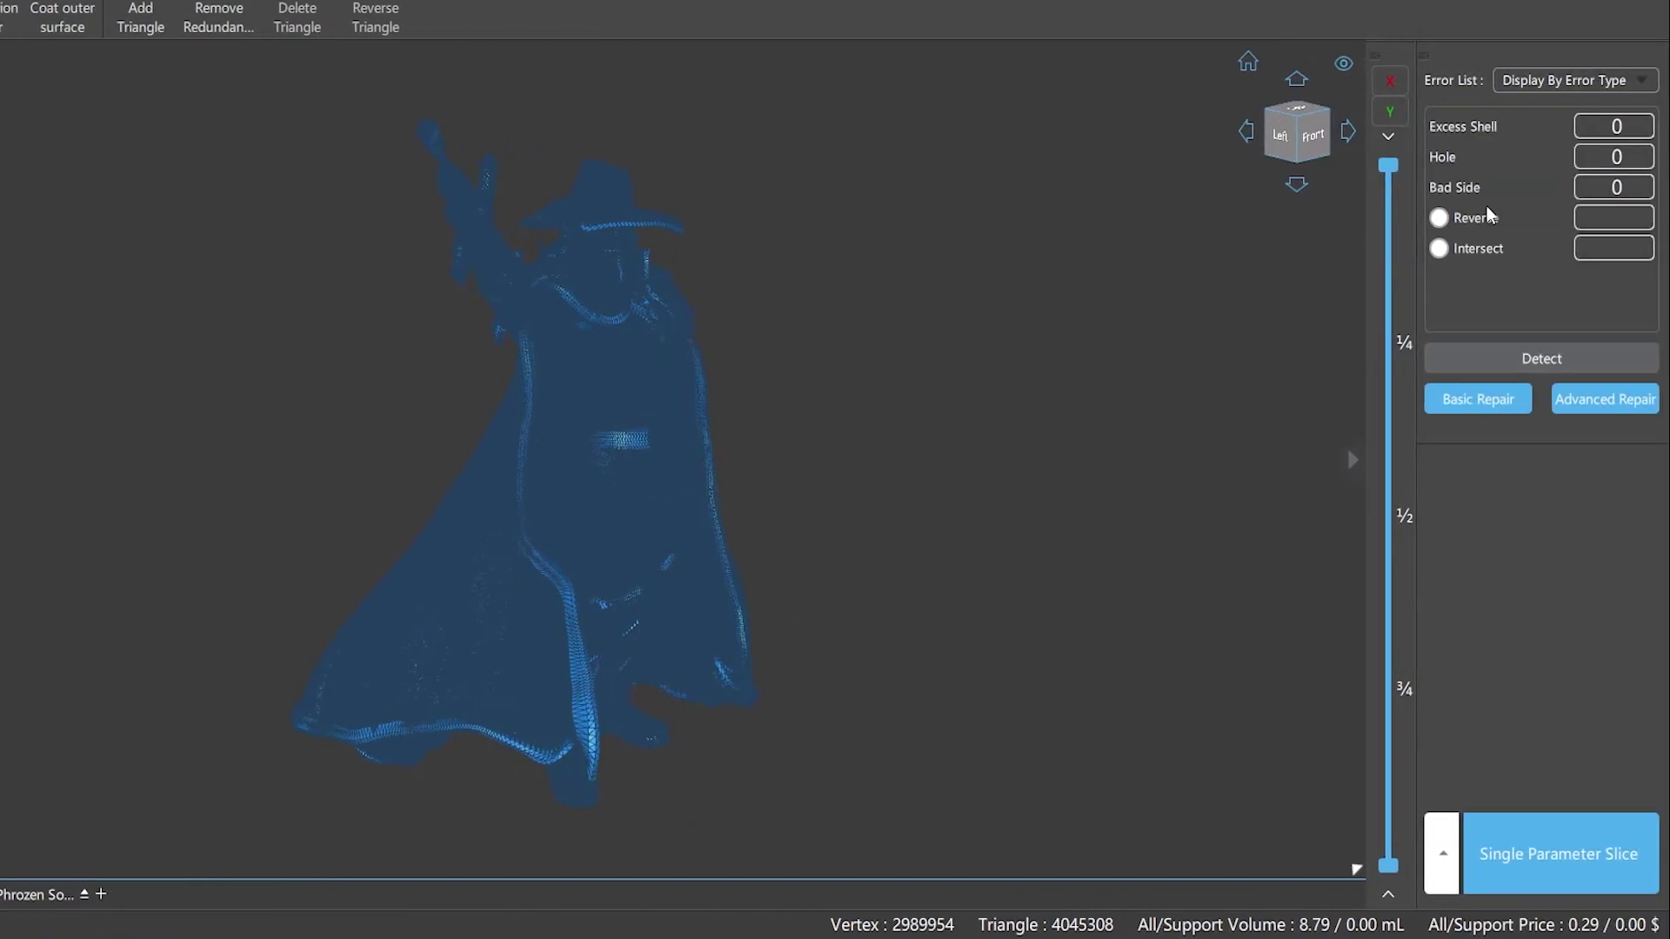
Step: Group the error list by model and show the error categories of VampireHunter.stl
left_click(1646, 81)
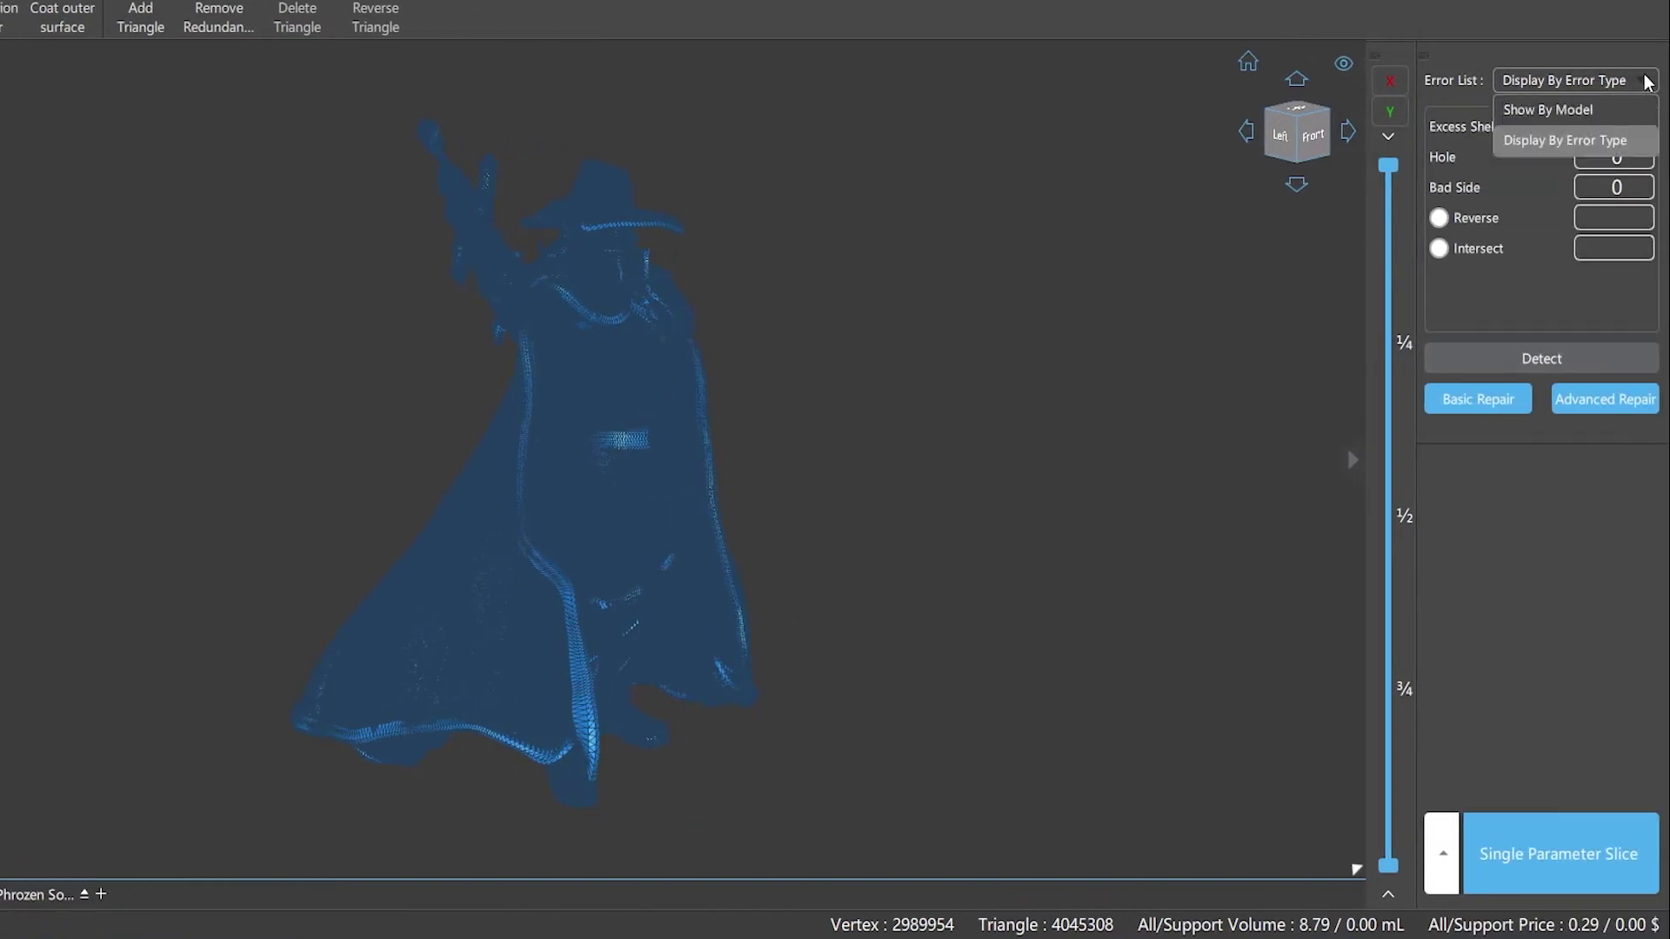
left_click(1579, 116)
left_click(1439, 122)
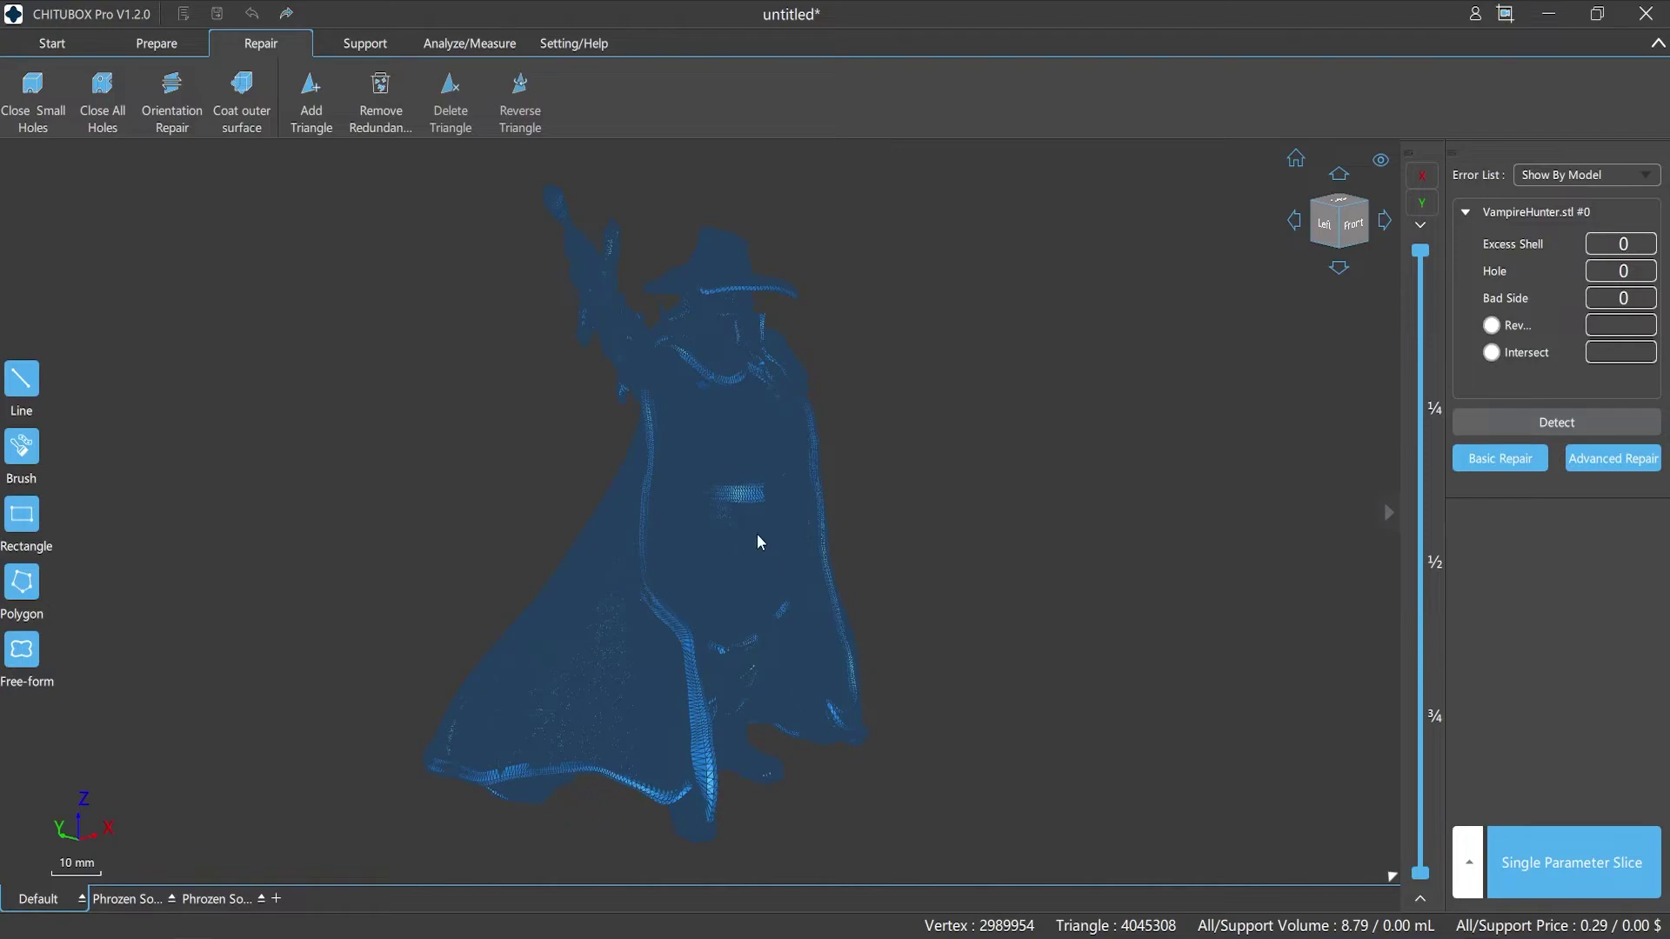
Step: Select a horizontal row of triangles along the figure's belt with the Line selection tool, and clear the selection
scroll(727, 490, "up", 8)
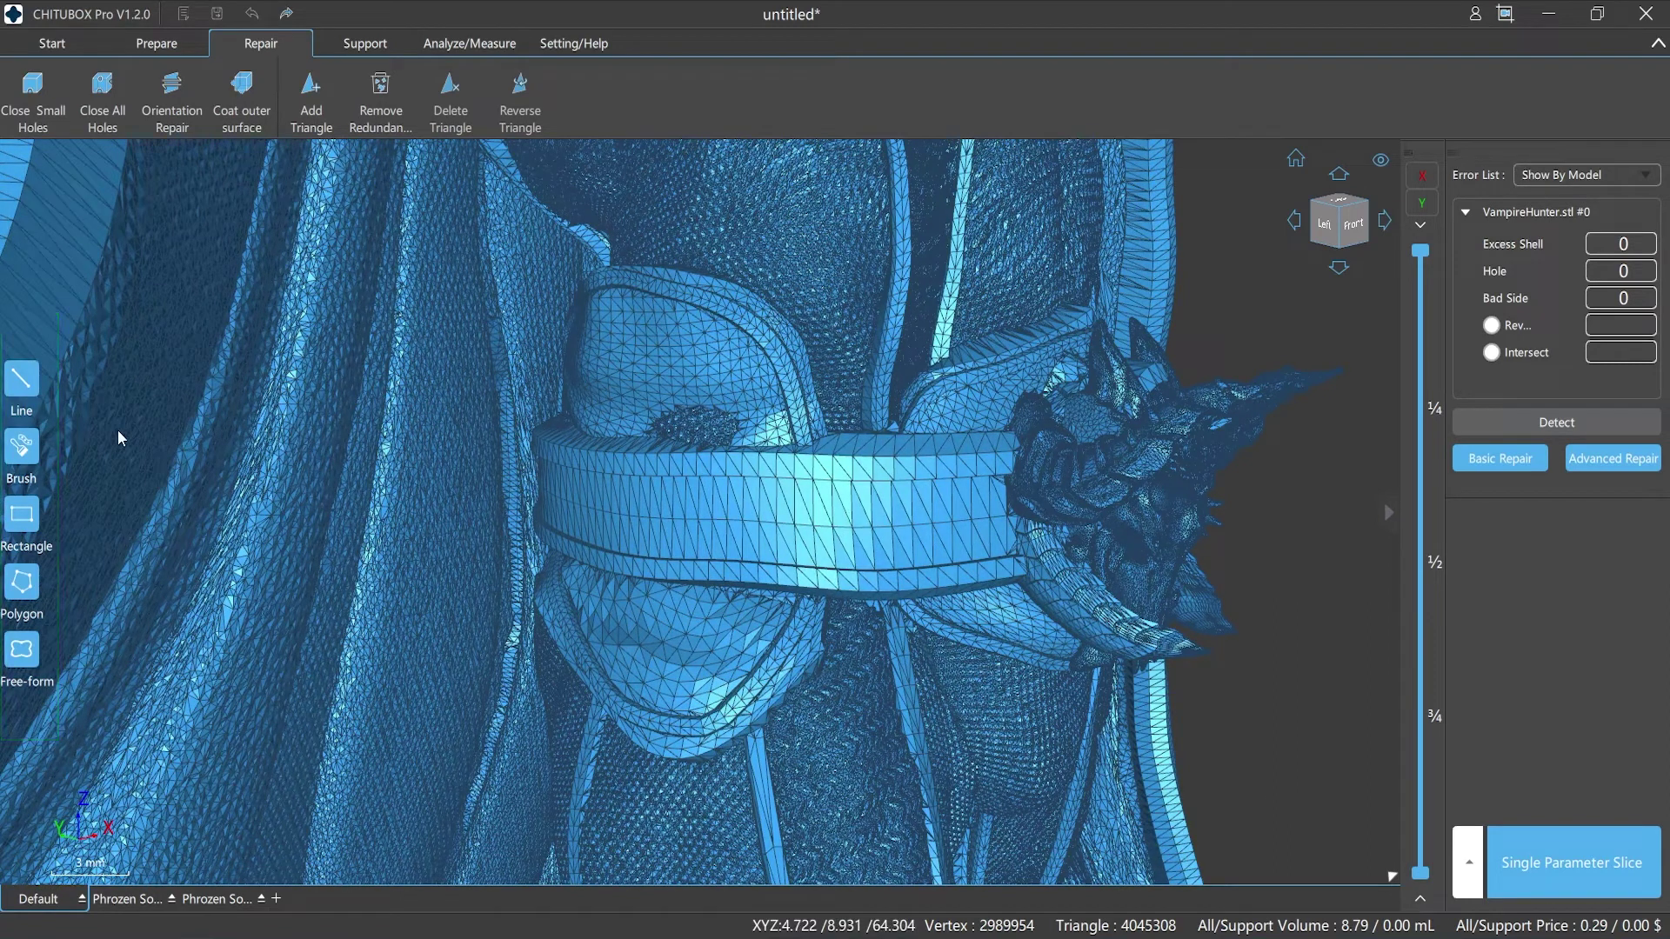
left_click(21, 378)
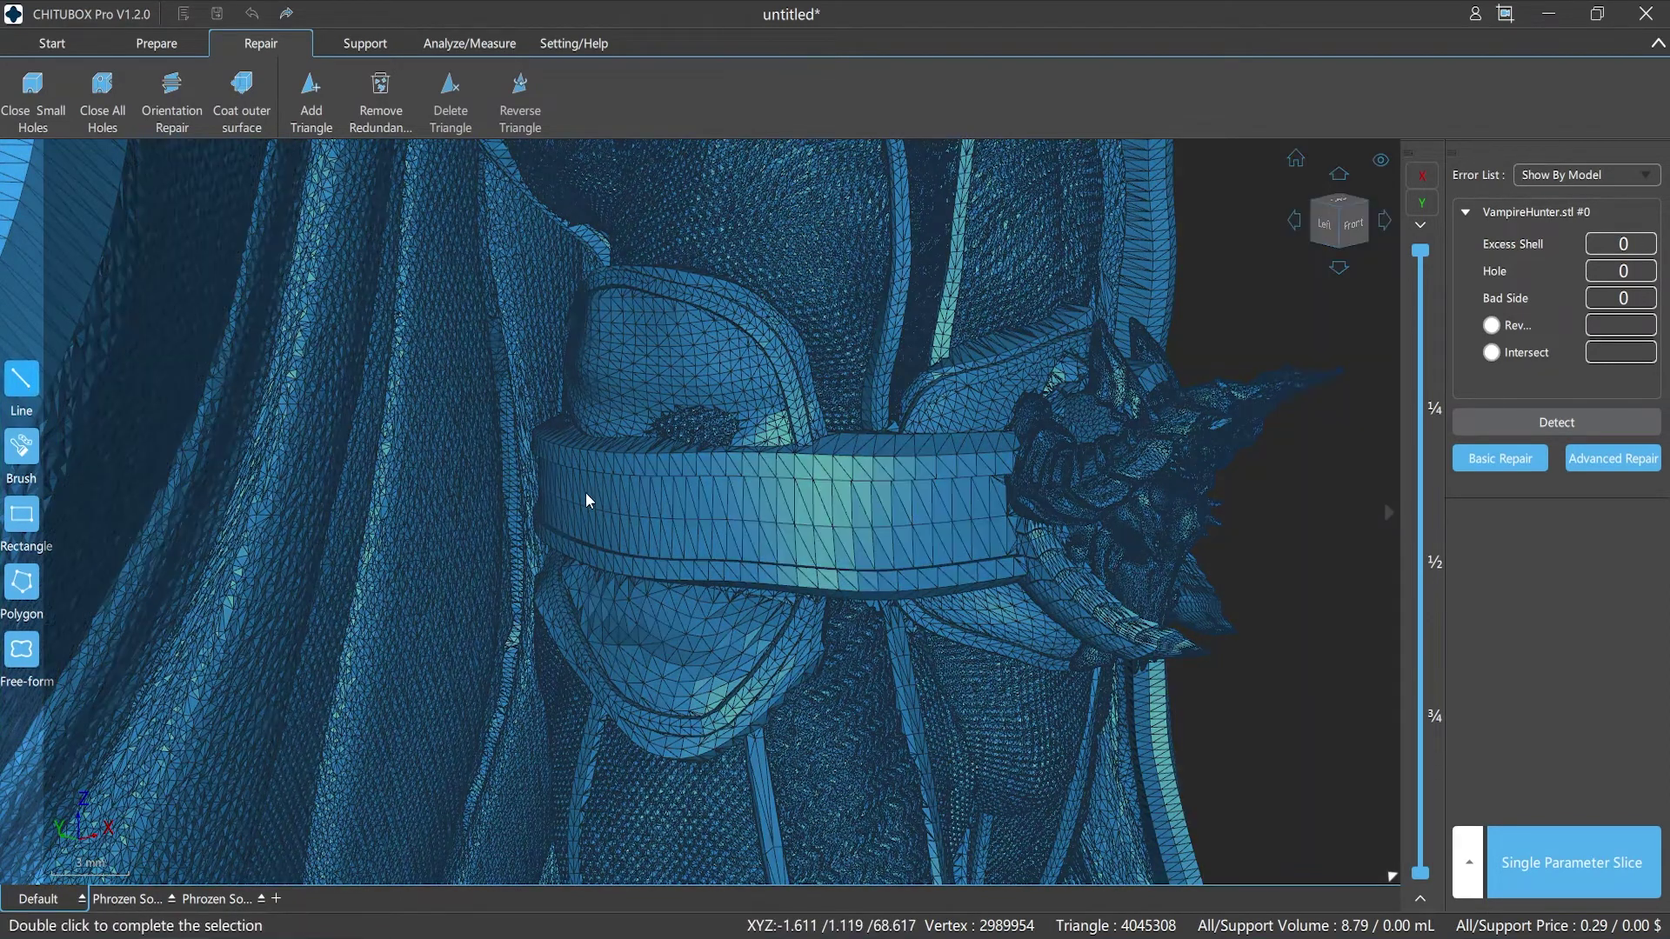
double_click(797, 511)
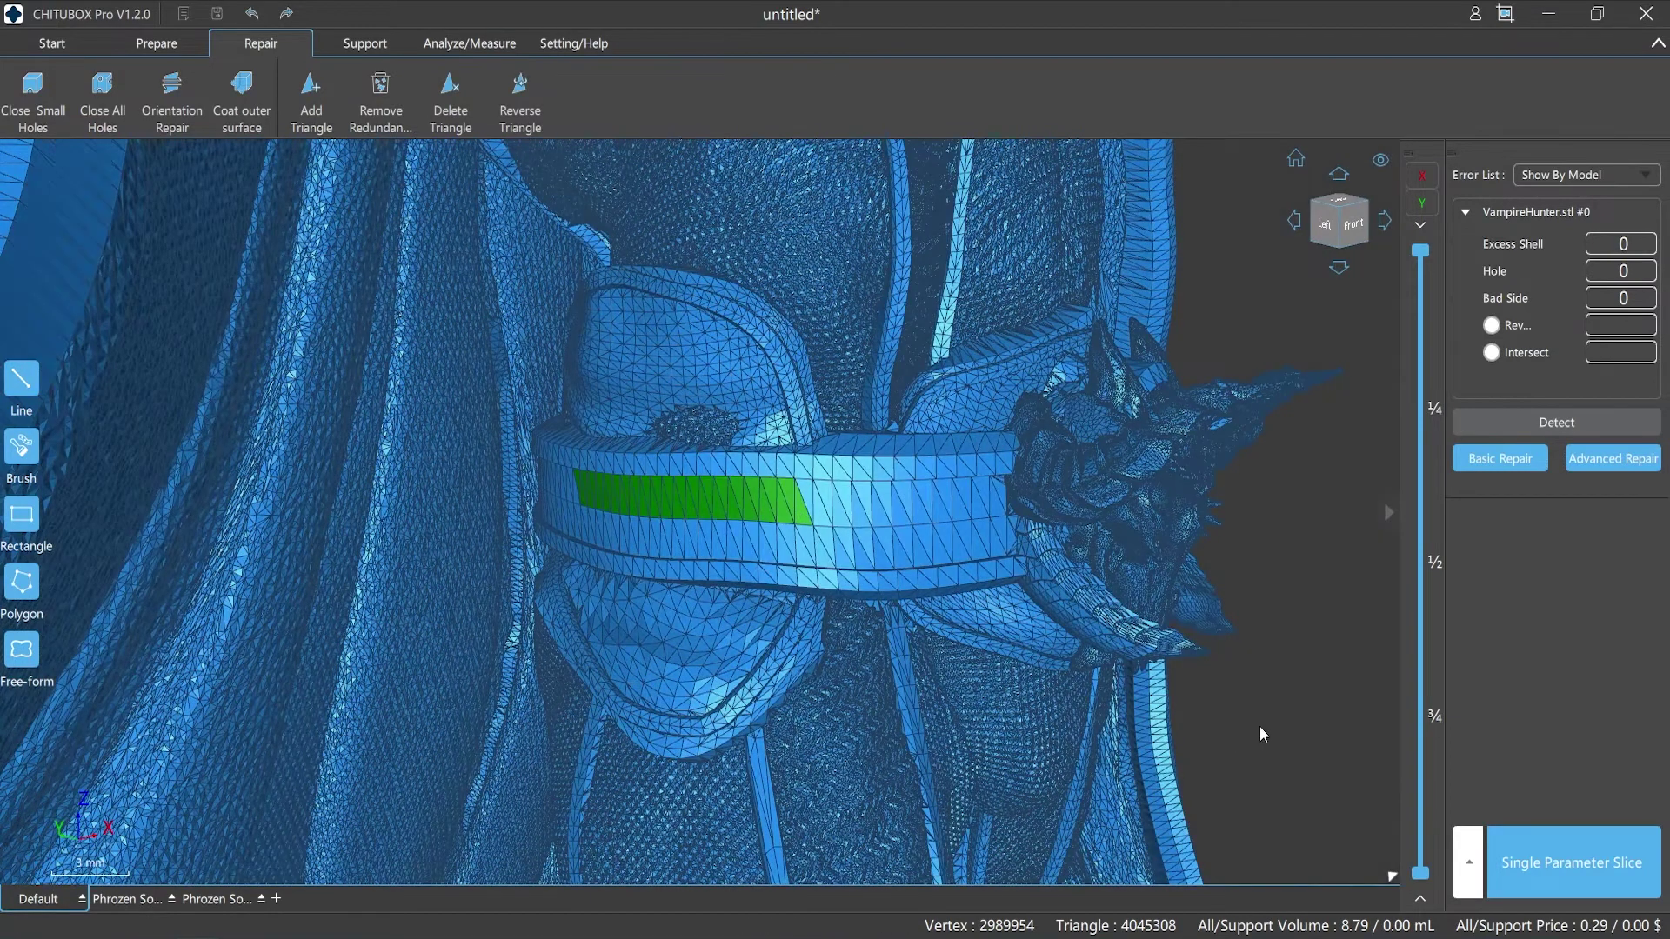
left_click(1263, 733)
Step: Paint a Brush selection diagonally across the belt to its lower edge, and clear it
left_click(21, 446)
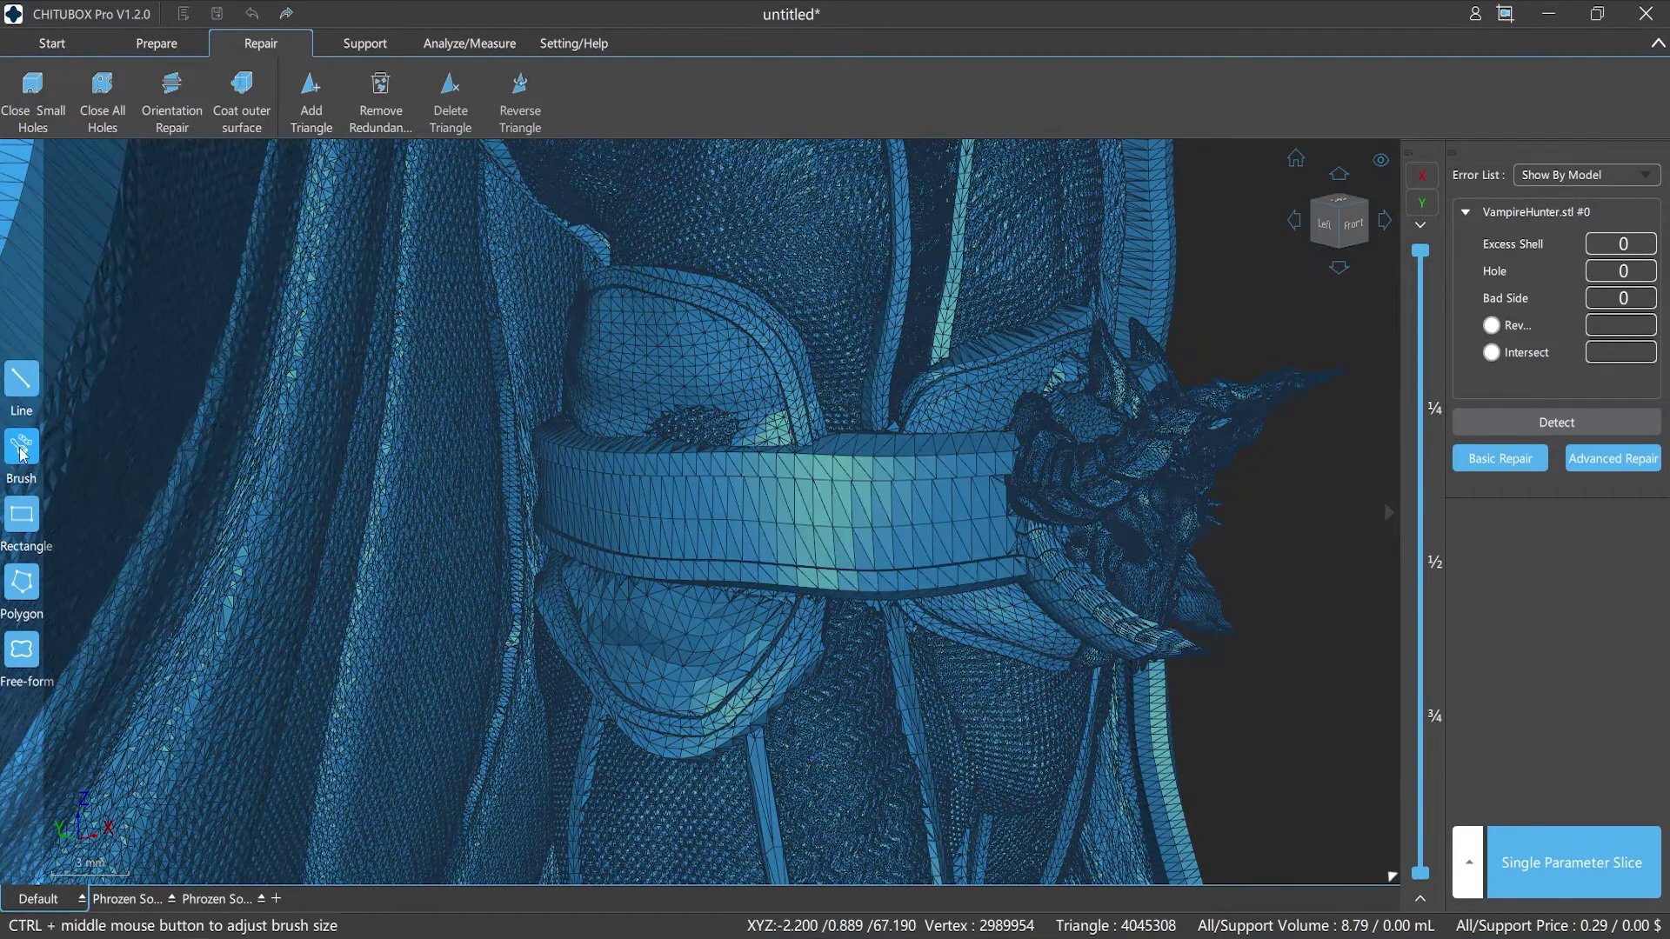
left_click_drag(766, 573, 850, 582)
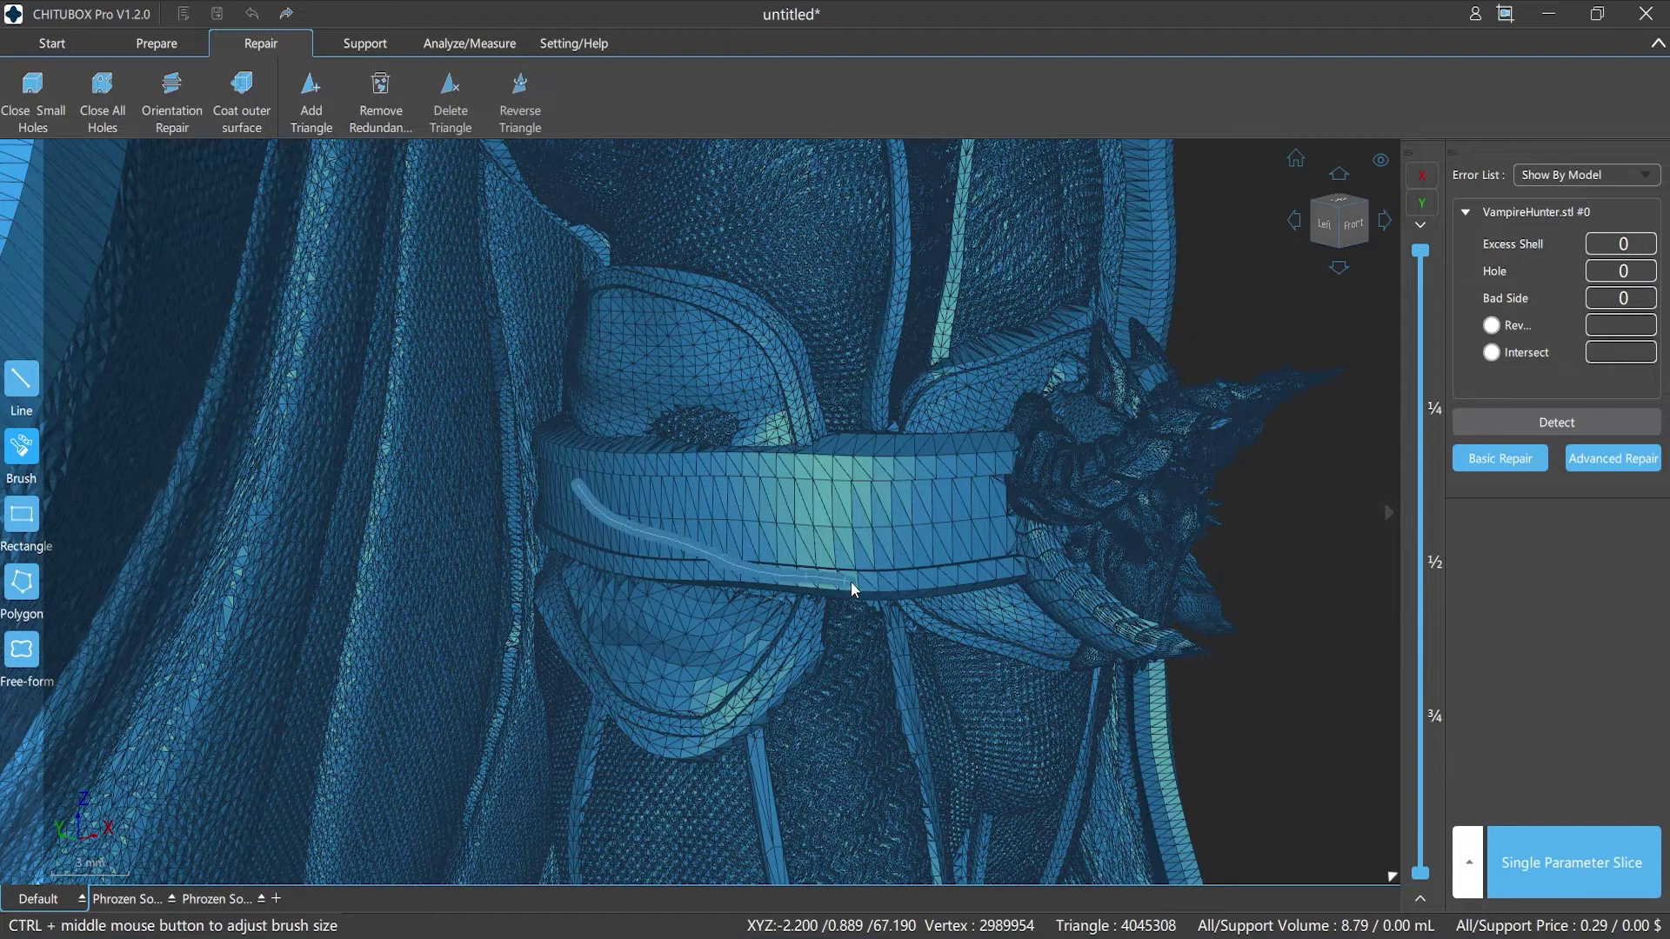
left_click(1234, 714)
Step: Select the triangles around the dark recess above the belt with a Rectangle selection, and clear the selection
left_click(22, 514)
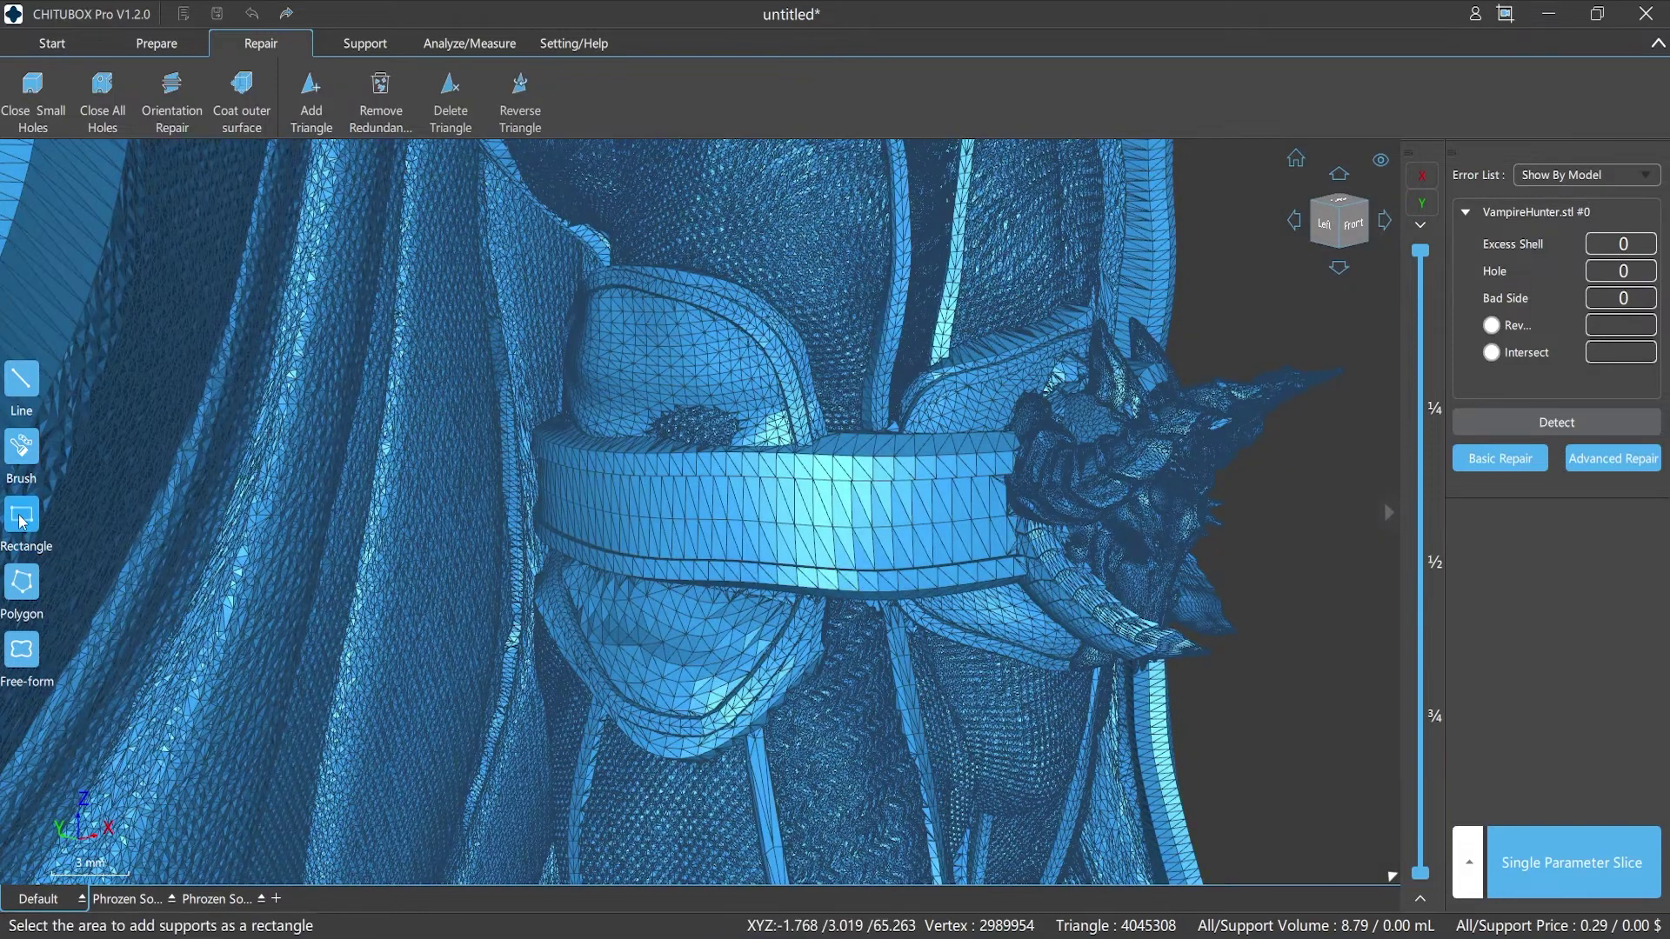
left_click_drag(608, 392, 795, 500)
double_click(795, 495)
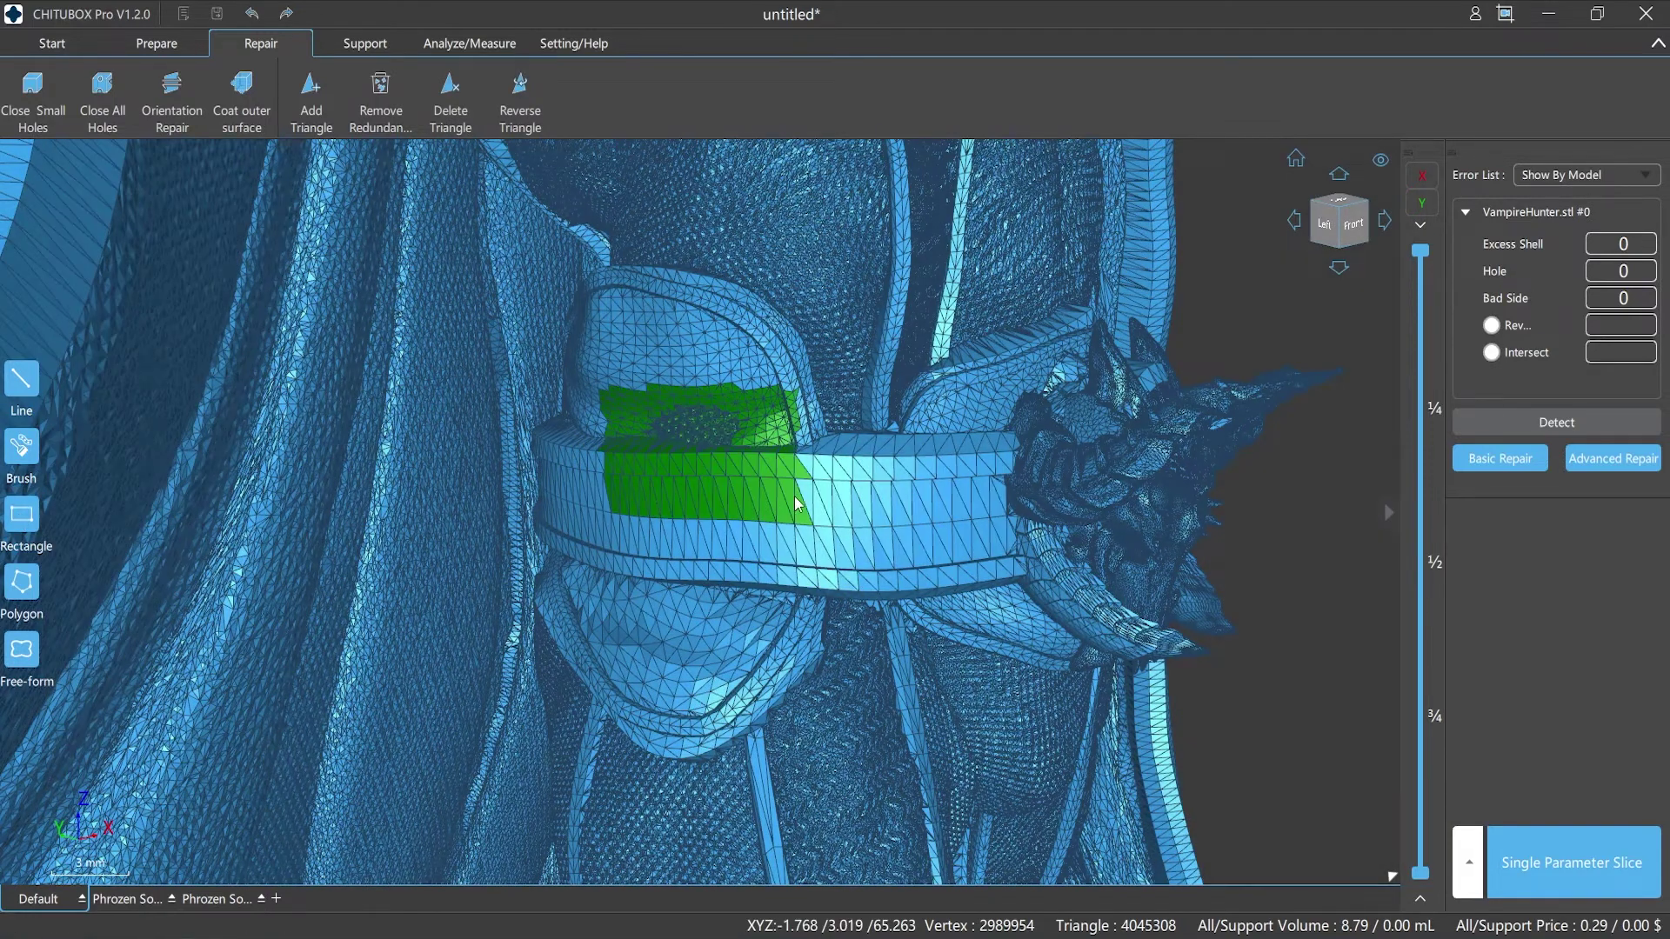
left_click(1317, 736)
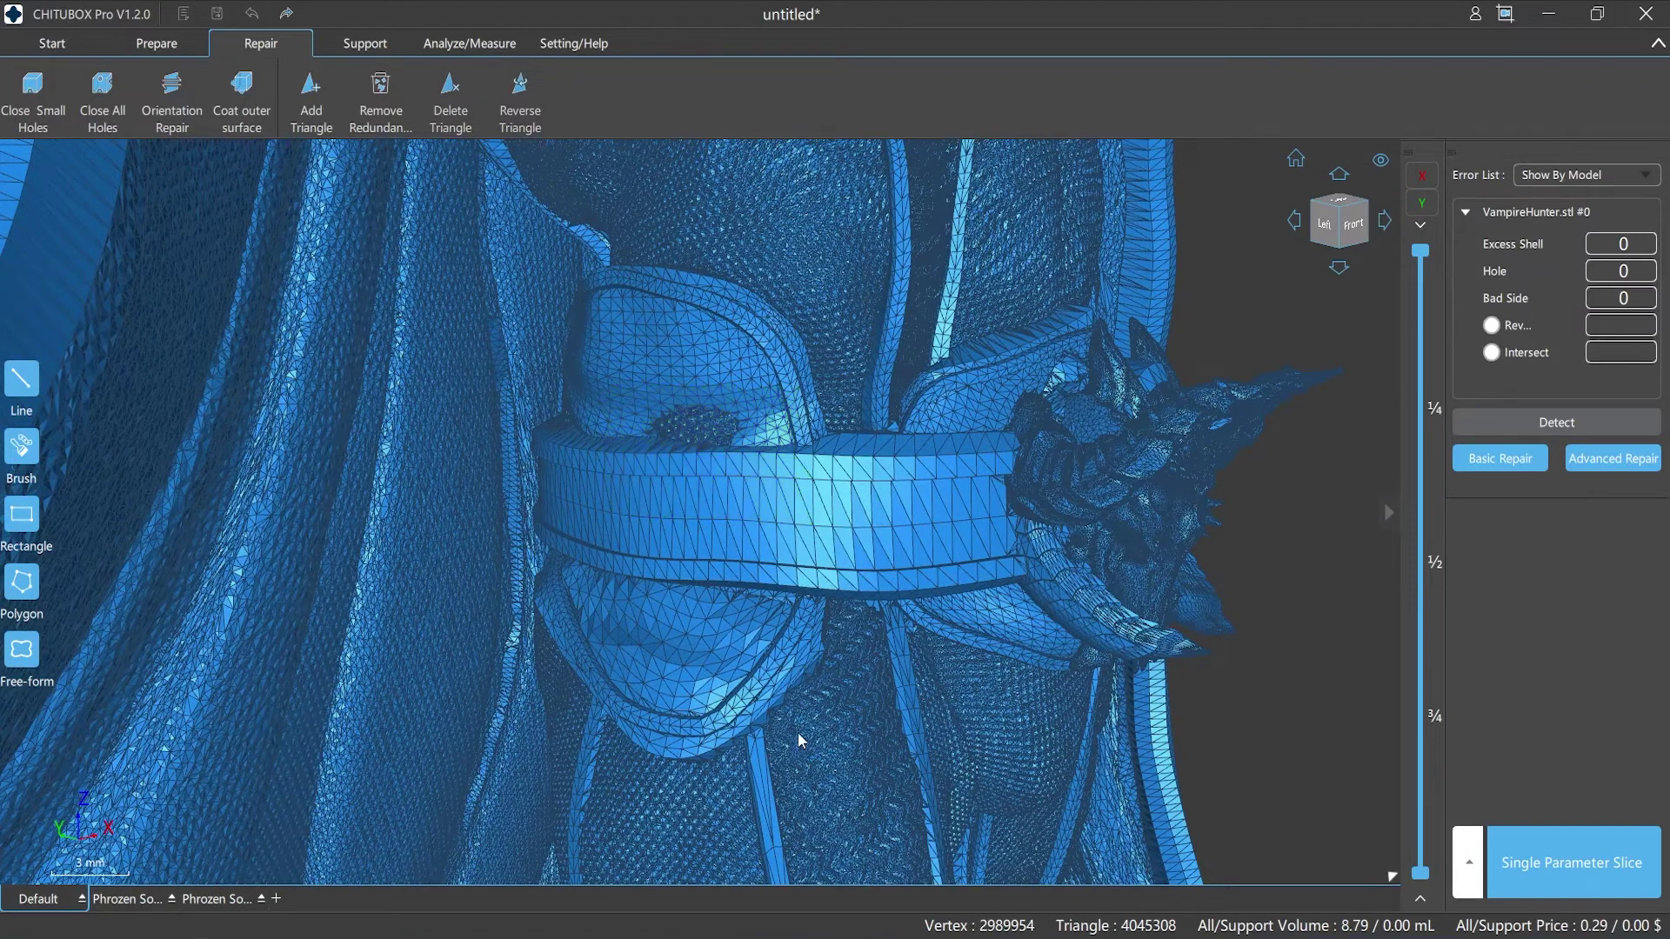
Step: Outline the dark recess above the belt with a Polygon selection, and clear the selected triangles
left_click(22, 581)
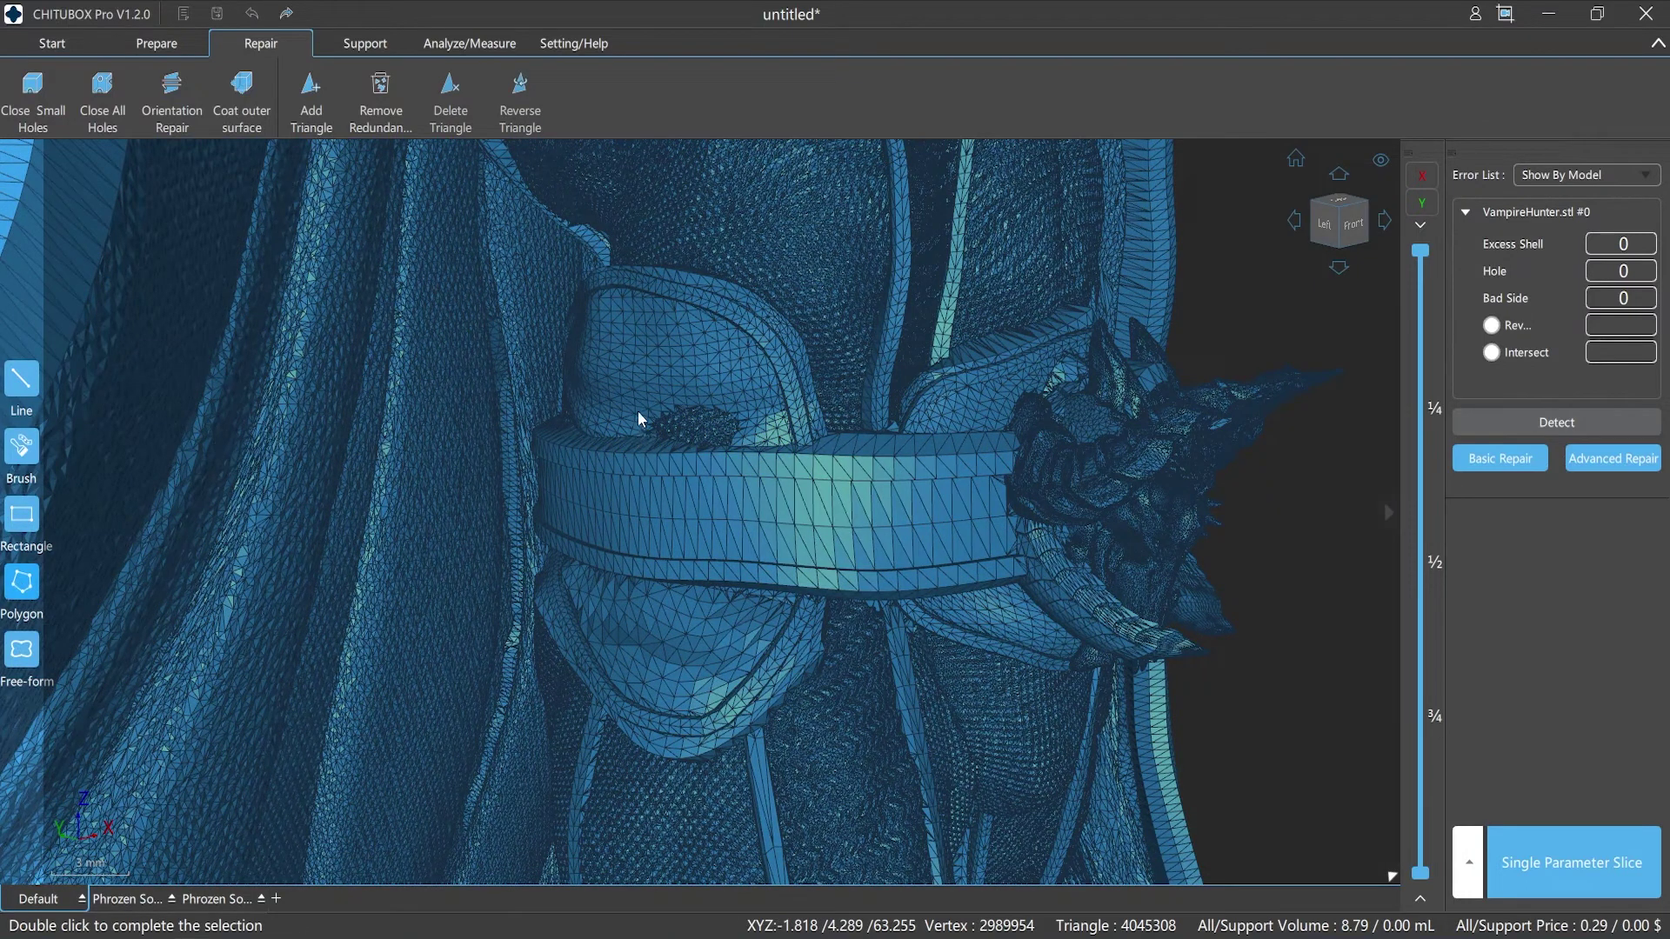
left_click(654, 446)
left_click(691, 453)
left_click(754, 446)
double_click(679, 393)
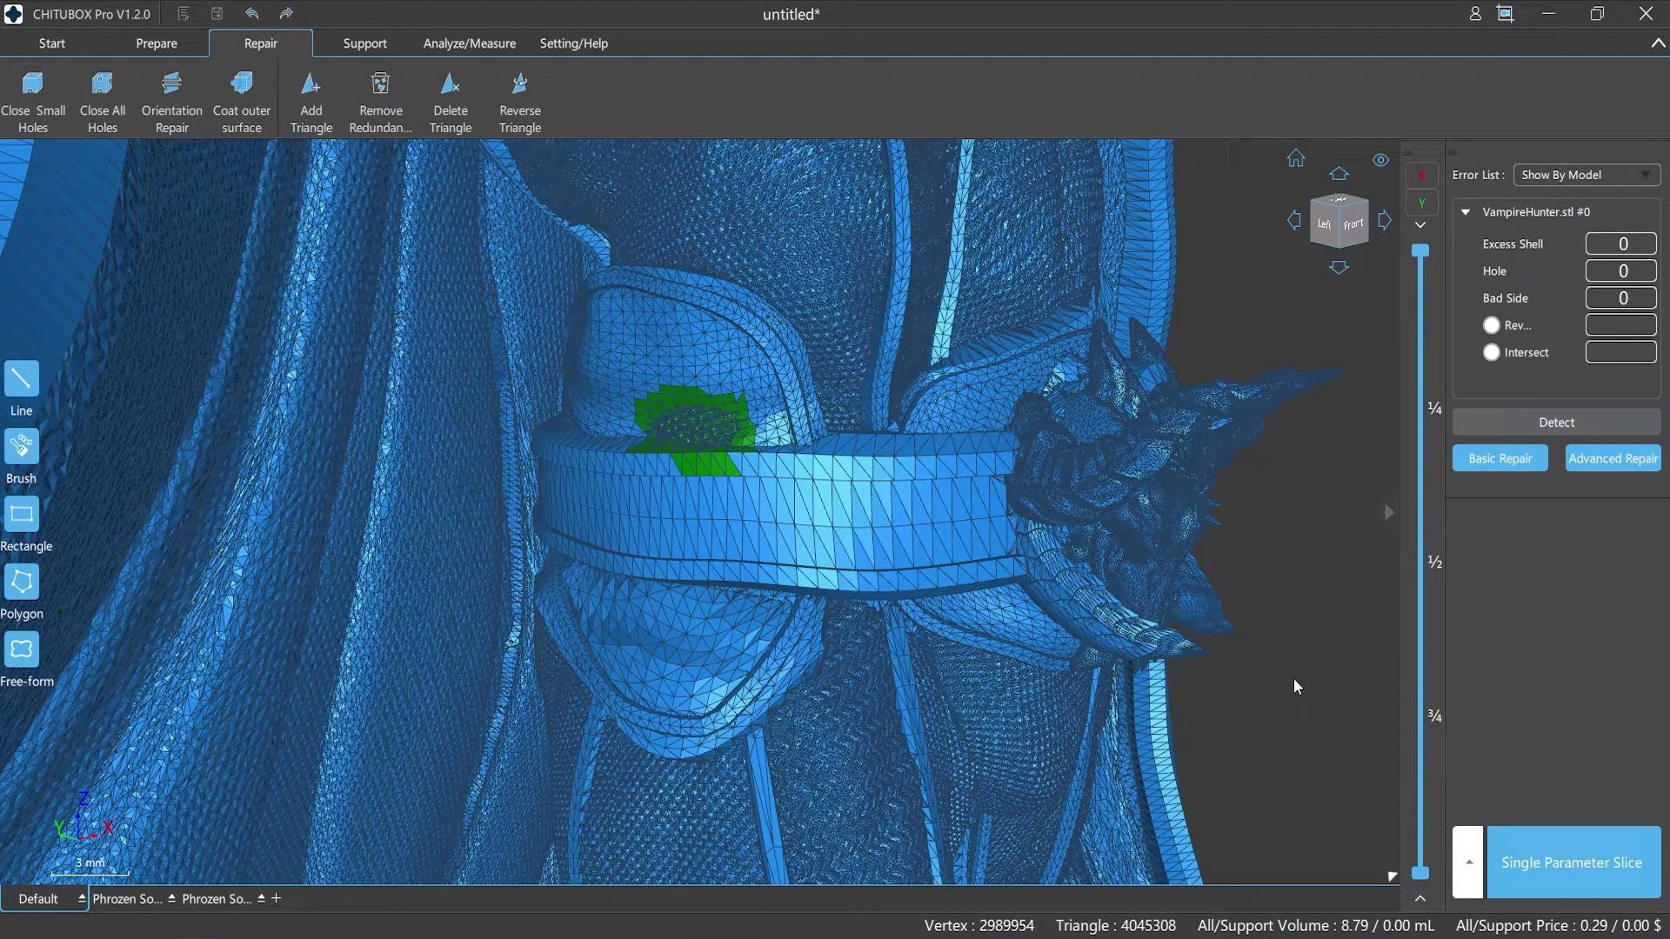
left_click(1293, 678)
Step: Outline the dark recess above the belt with a Free-form selection
left_click(21, 655)
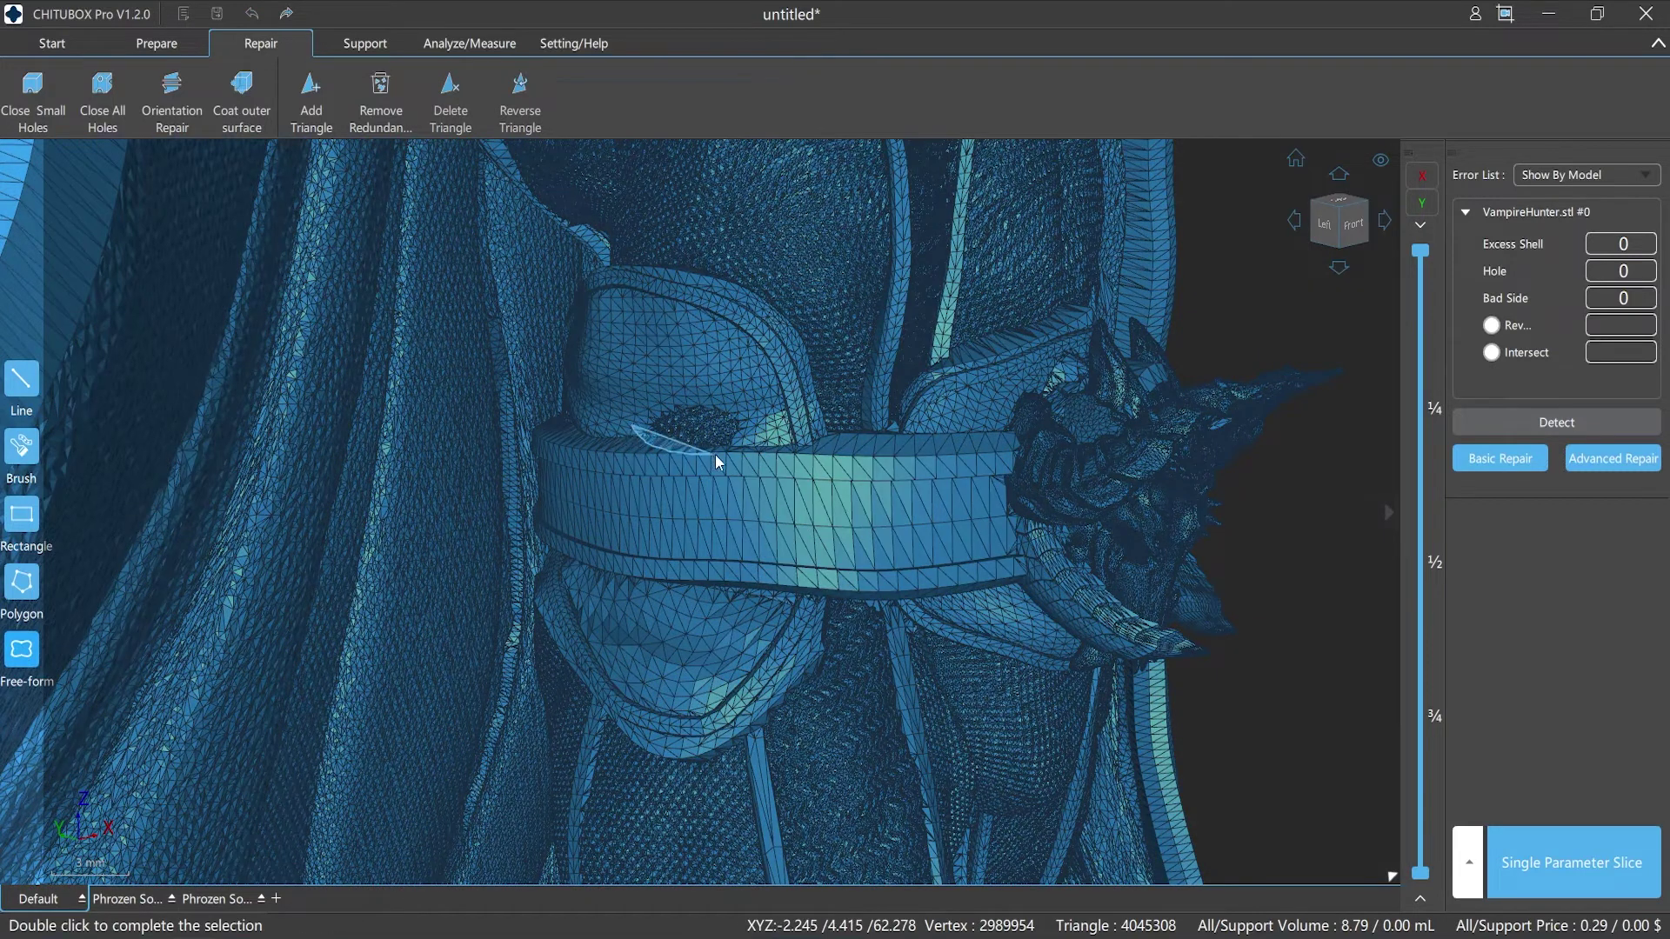
mouse_move(715, 454)
left_mouse_down()
mouse_move(734, 440)
mouse_move(729, 405)
left_mouse_up()
double_click(676, 394)
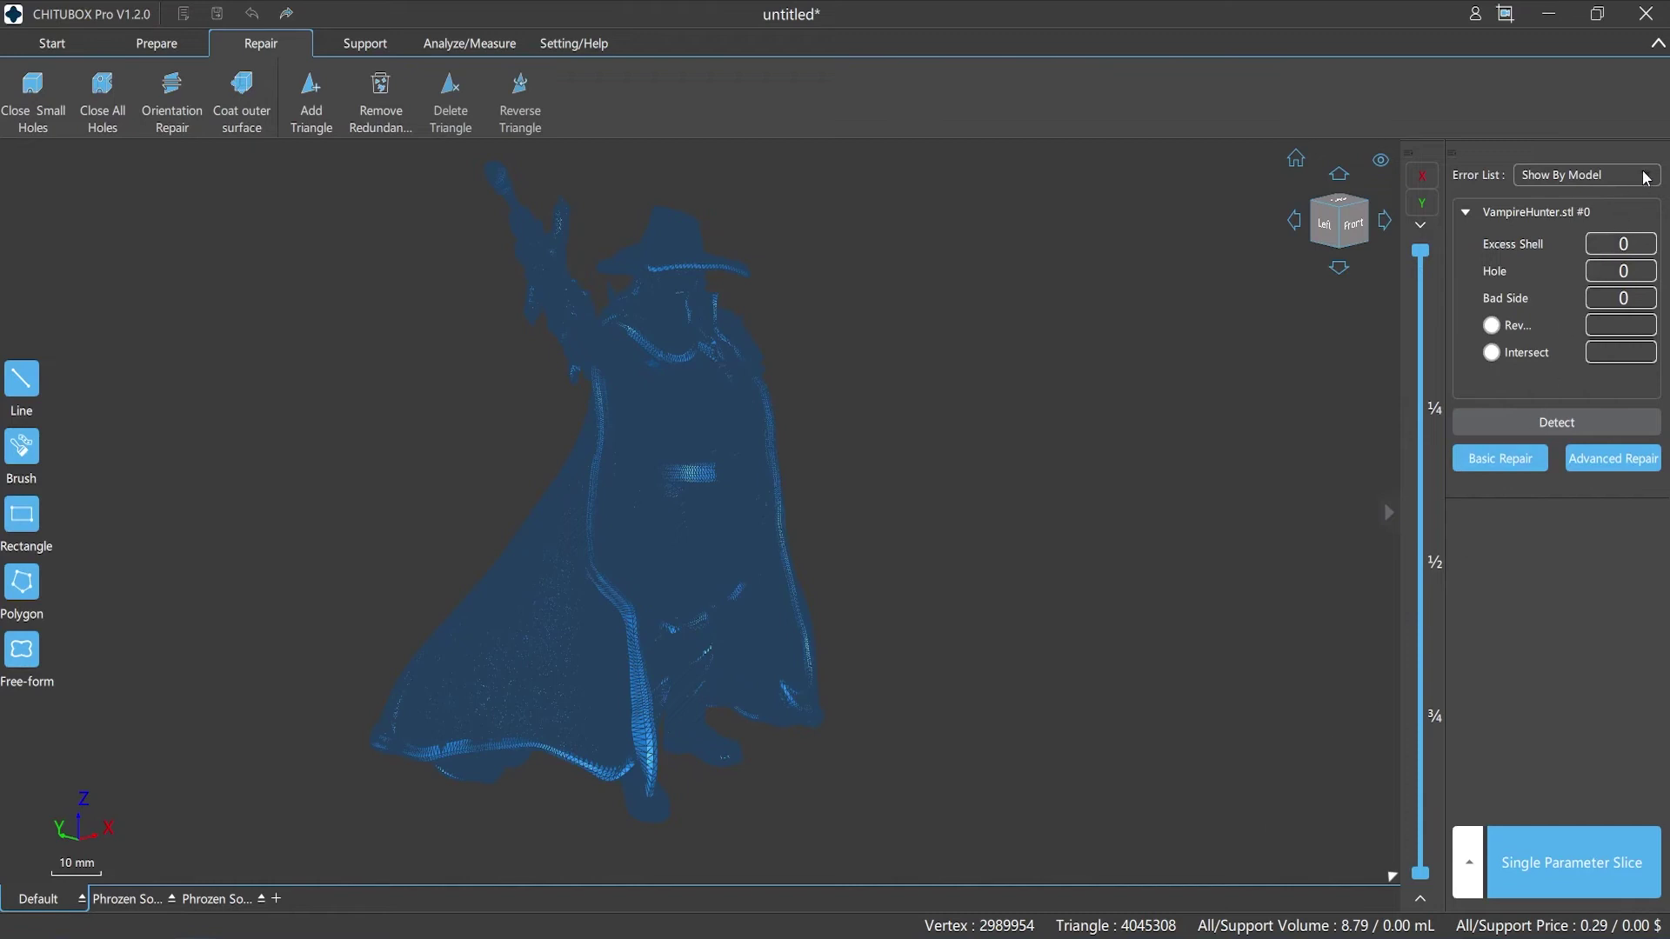
Step: Display the error list by error type, and switch it back to Show By Model
left_click(1647, 178)
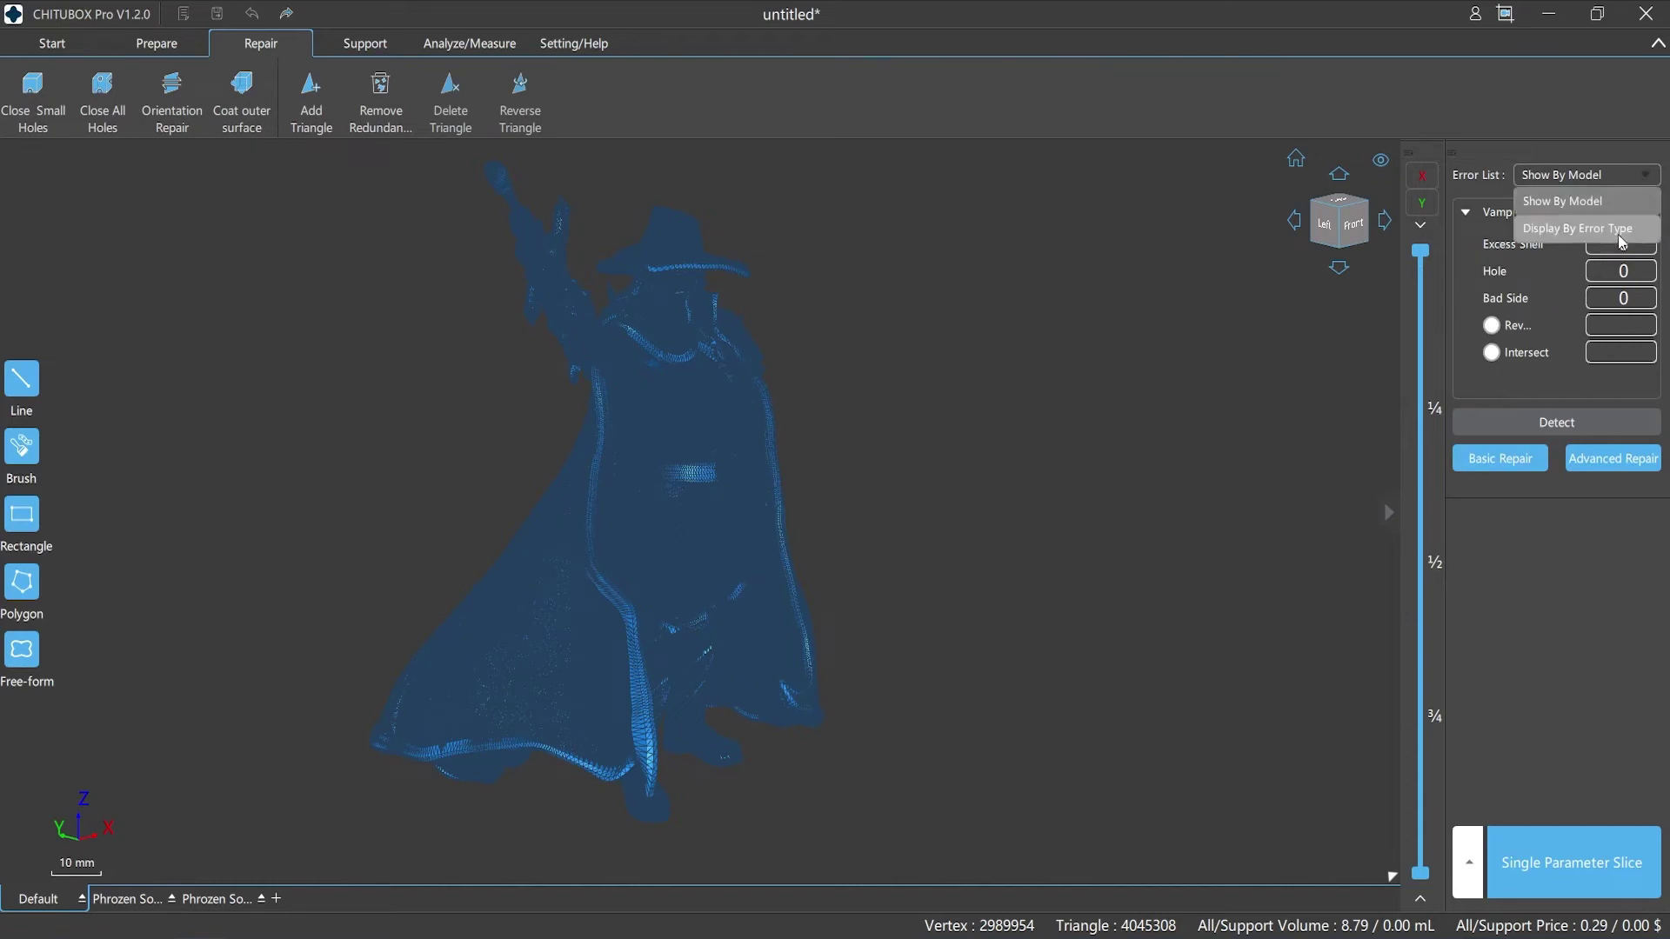
left_click(1620, 225)
left_click(1652, 178)
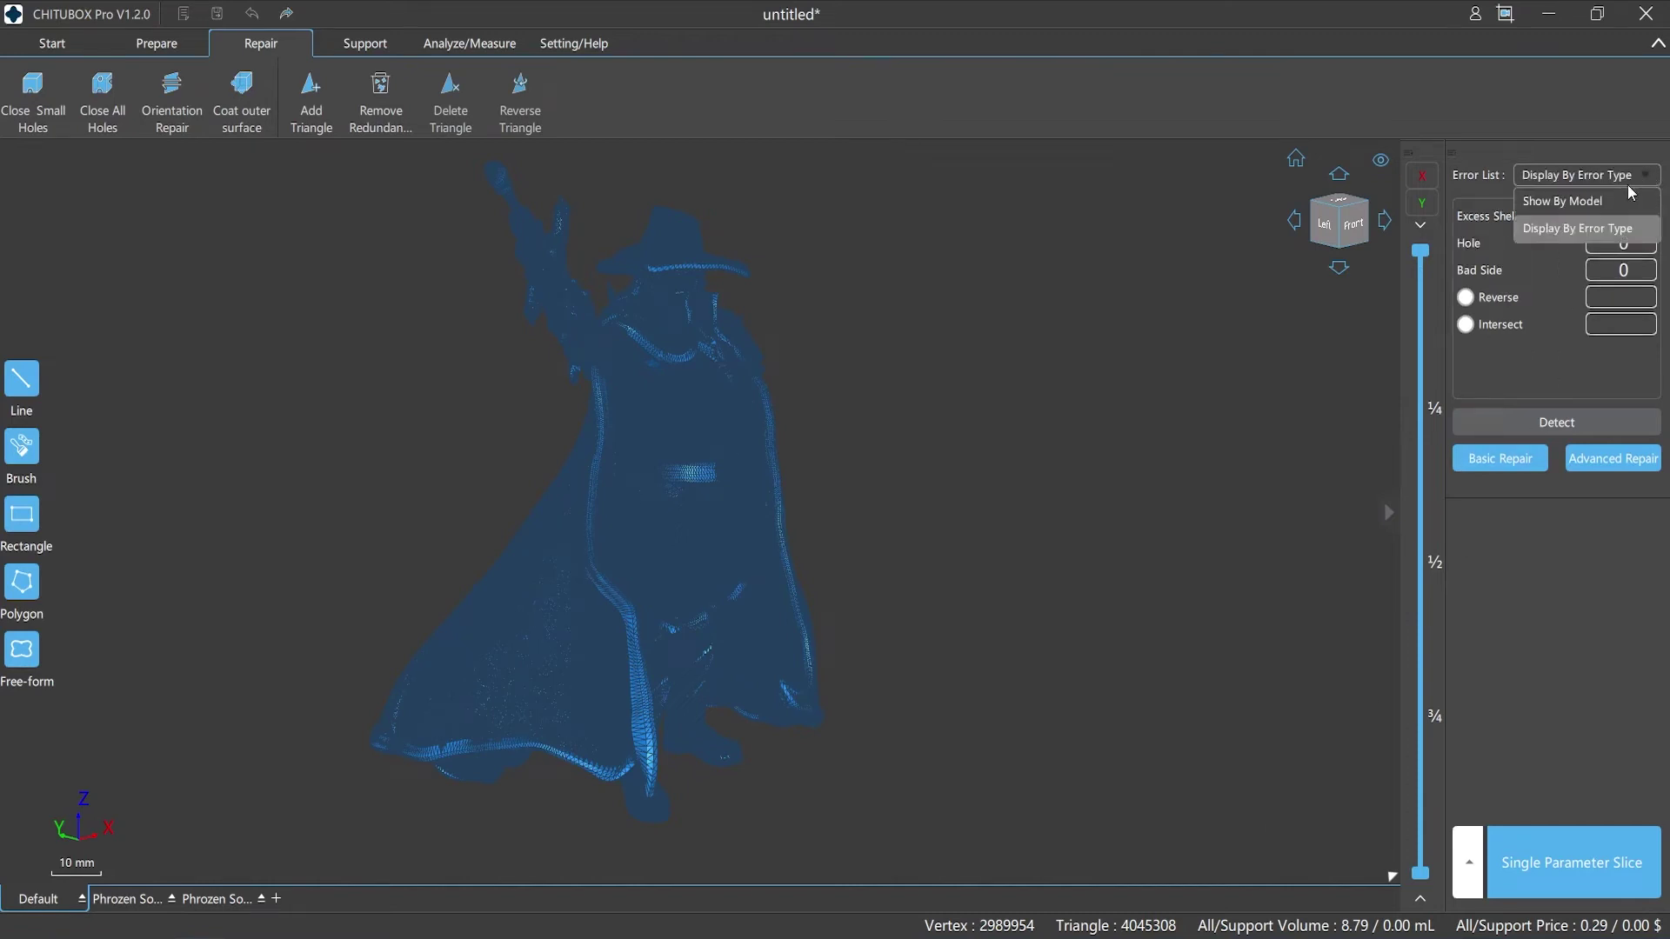
left_click(1573, 198)
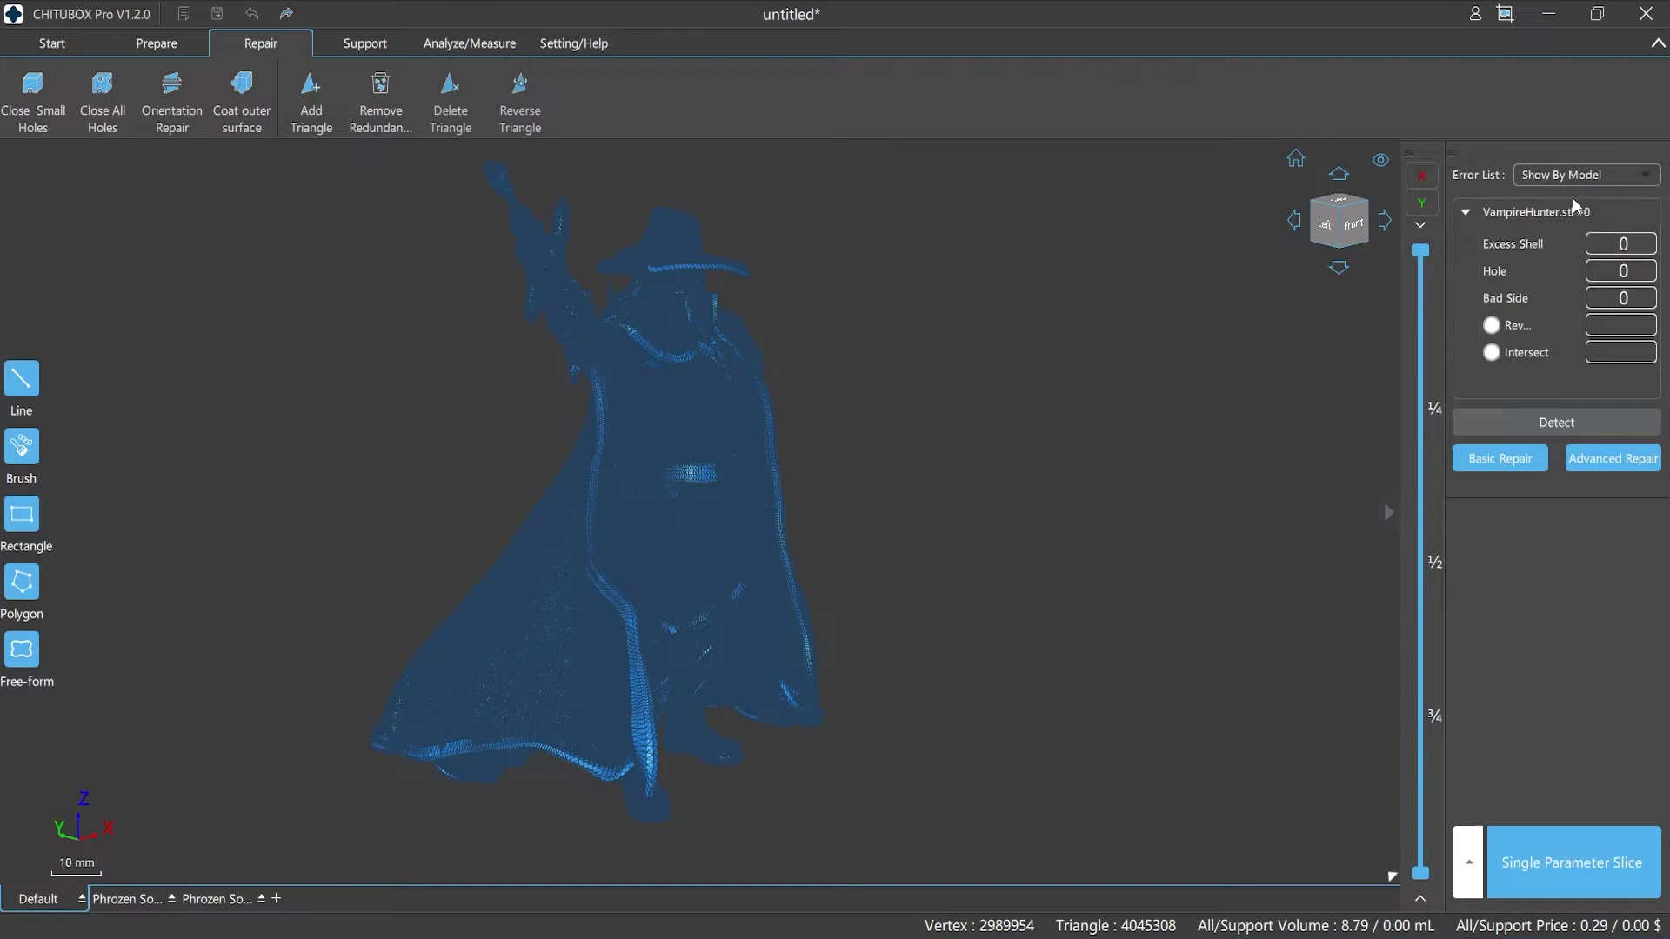
Step: Collapse and expand the VampireHunter.stl error entry, and turn the Reverse and Intersect checks on and off
left_click(1465, 213)
left_click(1466, 213)
left_click(1491, 326)
left_click(1490, 326)
left_click(1491, 352)
left_click(1490, 353)
Step: Detect the model's errors again, and check it for reversed and intersecting triangles
left_click(1536, 421)
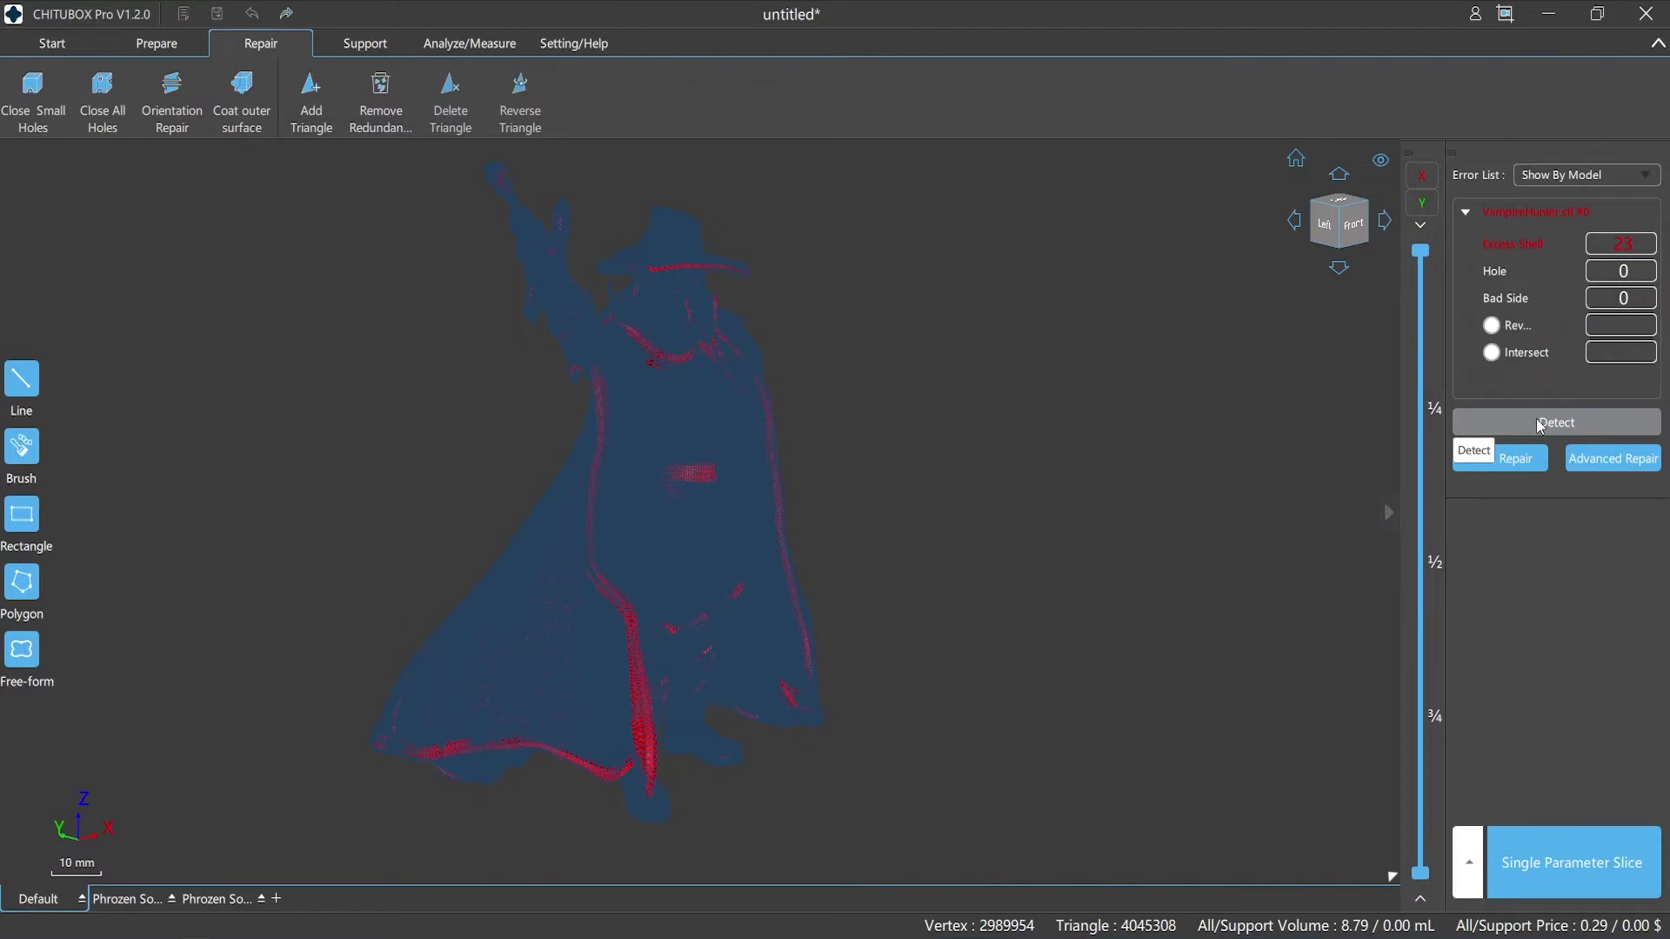
left_click(1491, 326)
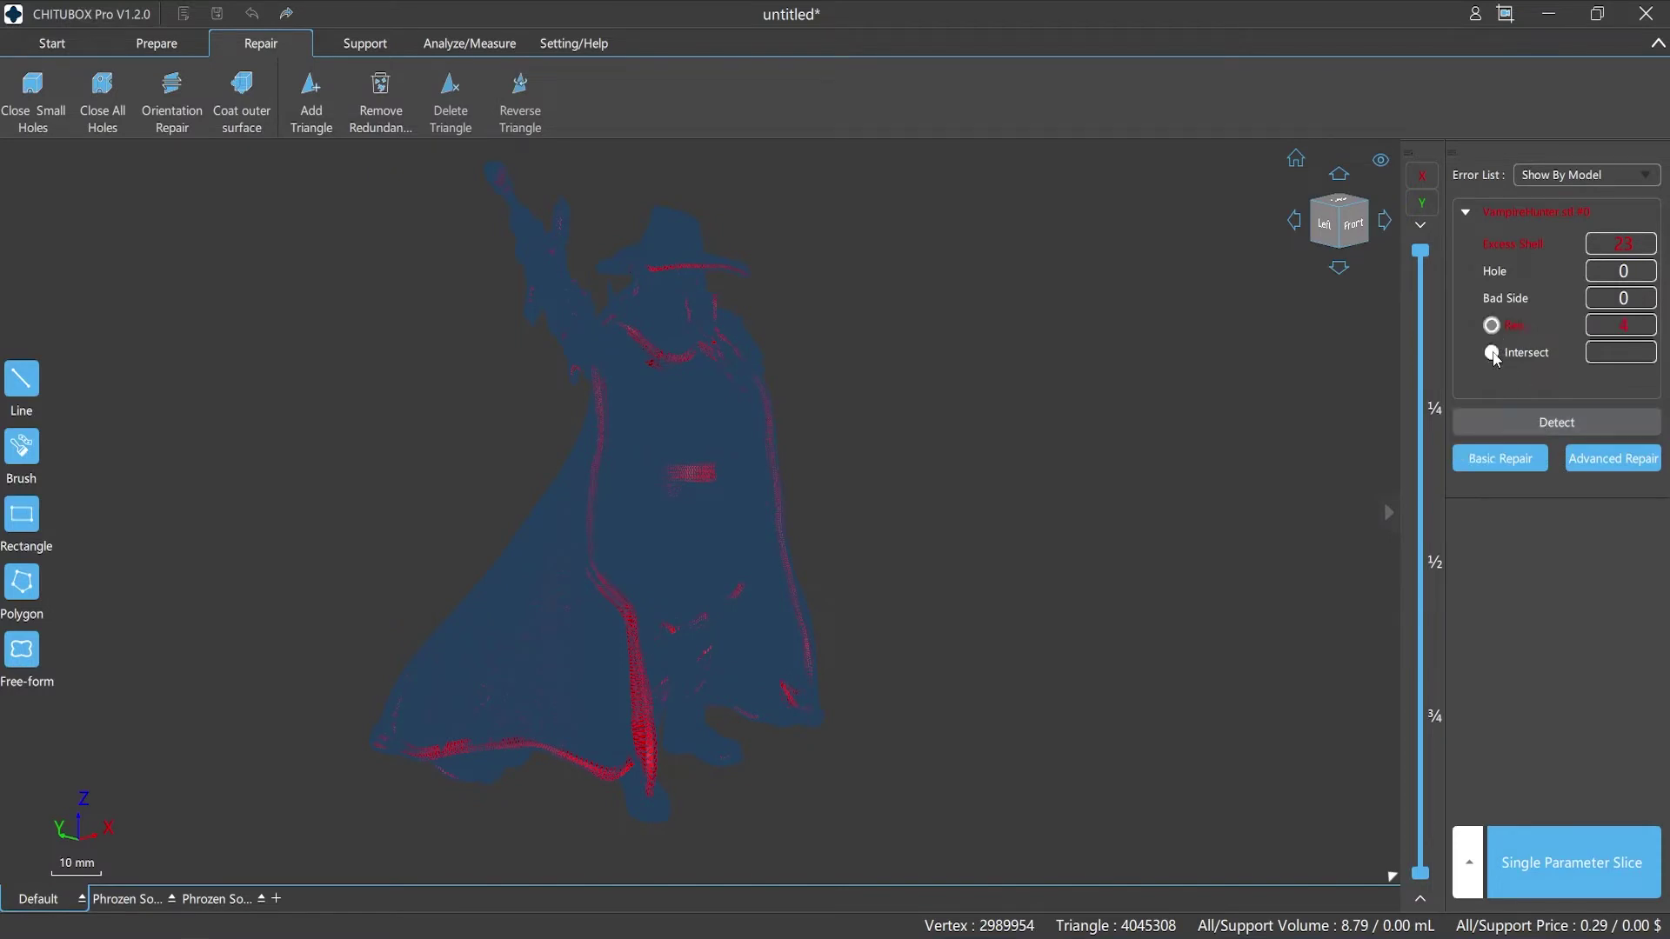
left_click(1491, 353)
left_click(1492, 352)
left_click(1491, 325)
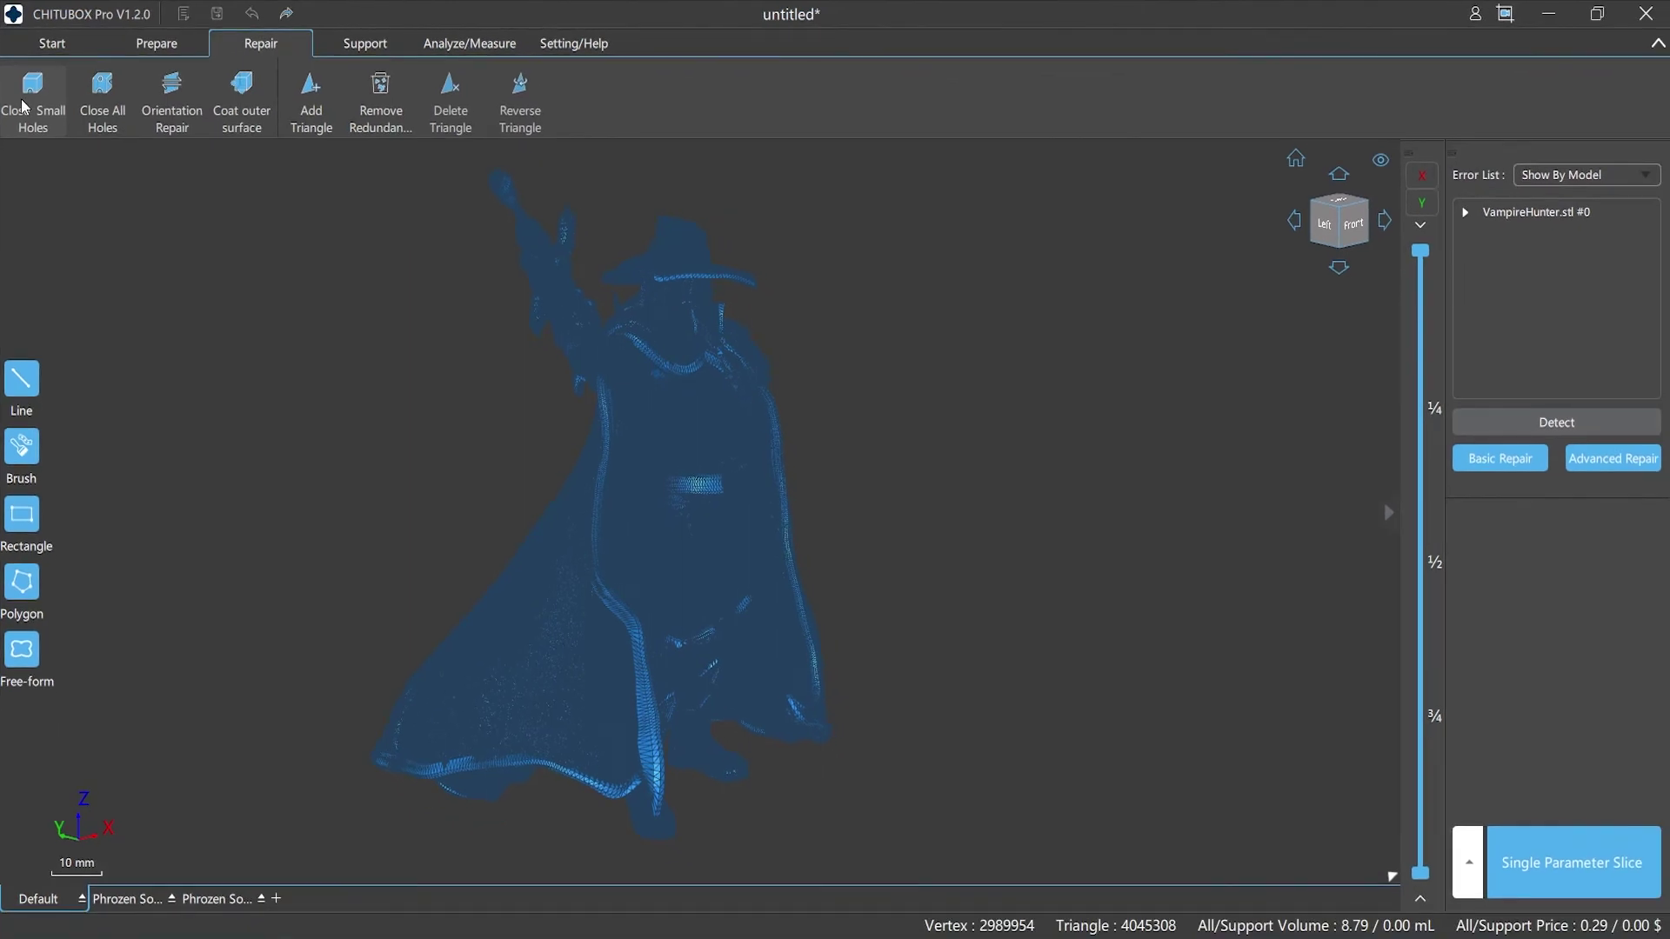
Step: Close the small holes in the model, and close all of its holes
left_click(24, 106)
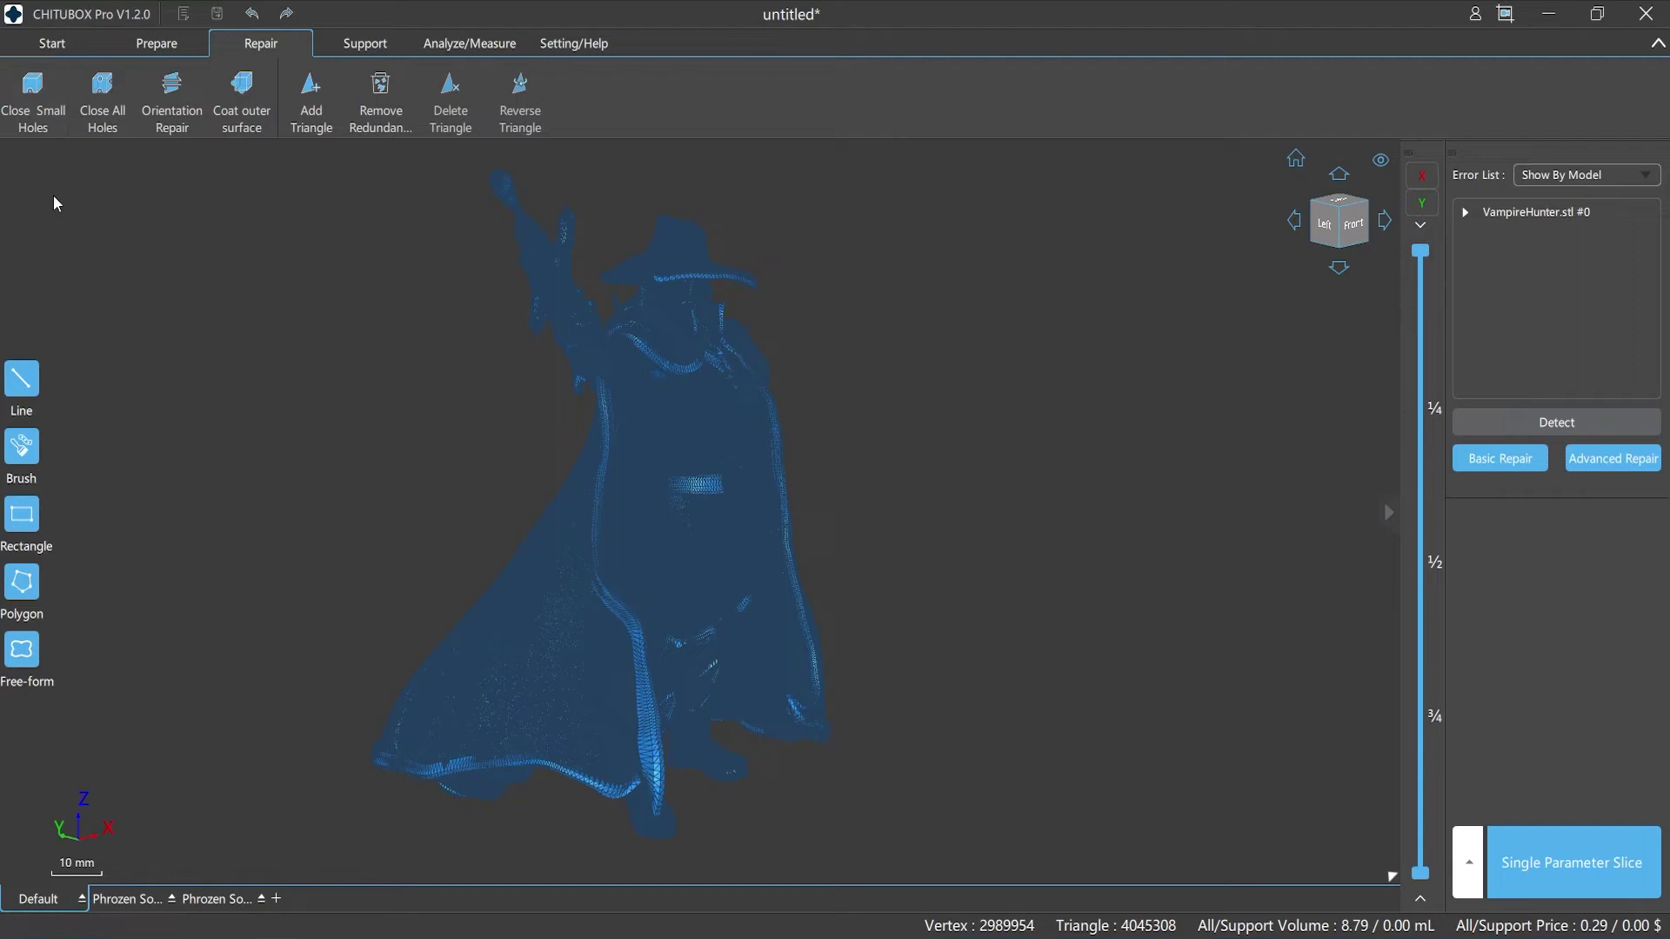
left_click(103, 113)
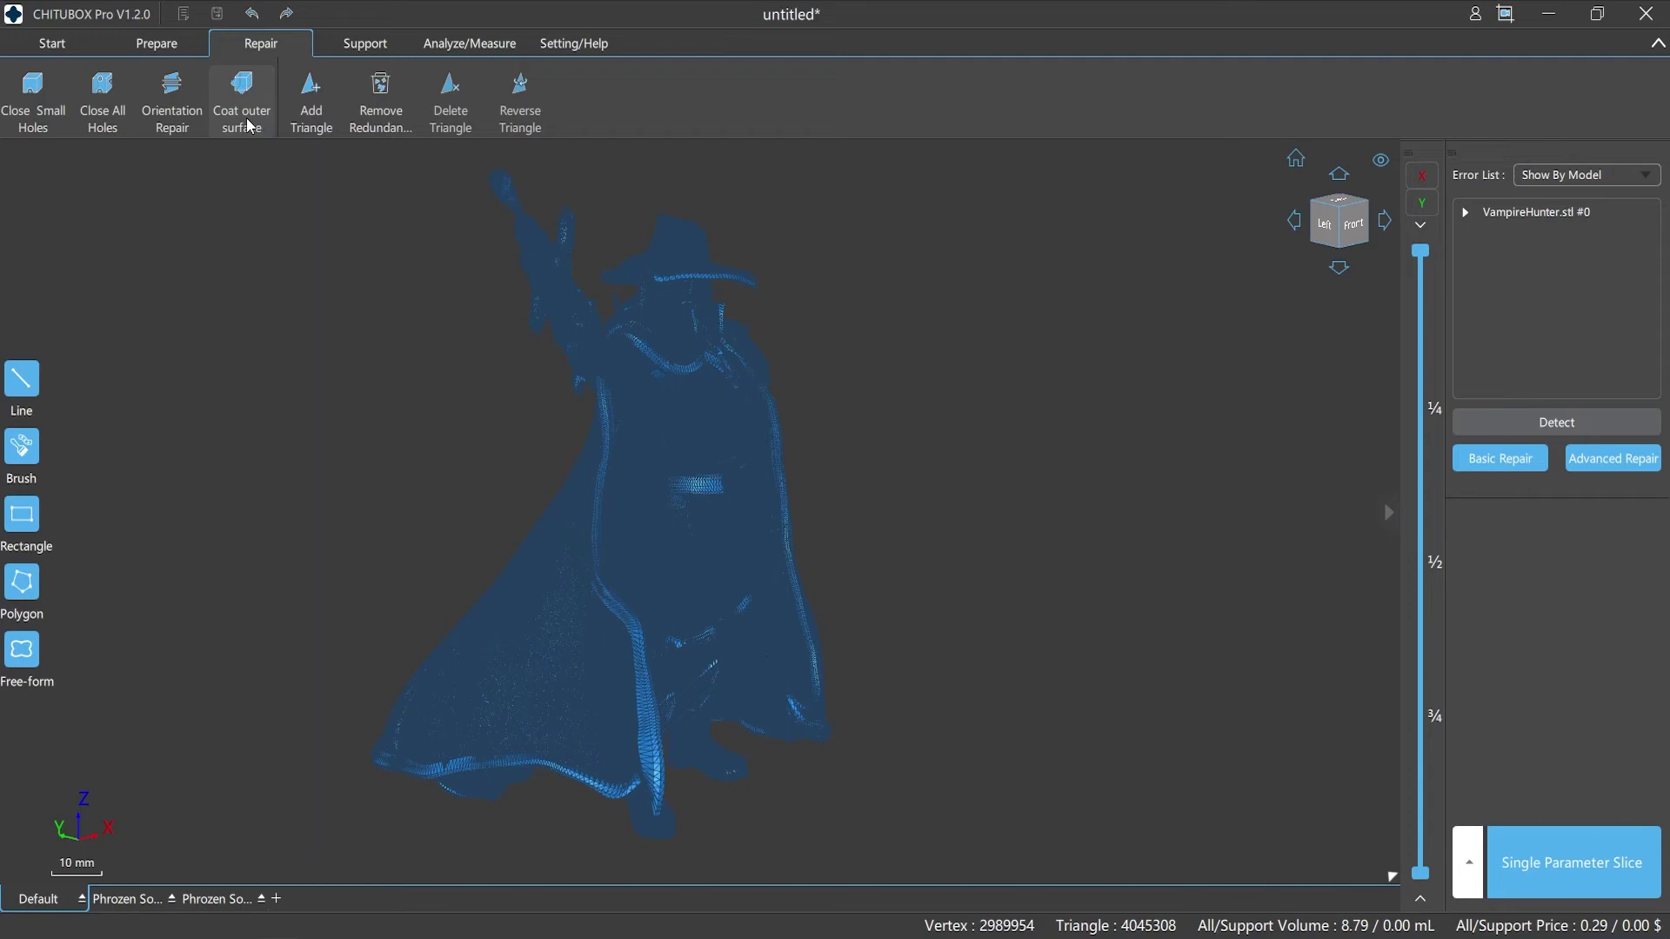
Step: Add a triangle to fill the small open gap at the upper end of the strap beside the round ornament
scroll(264, 221, "up", 10)
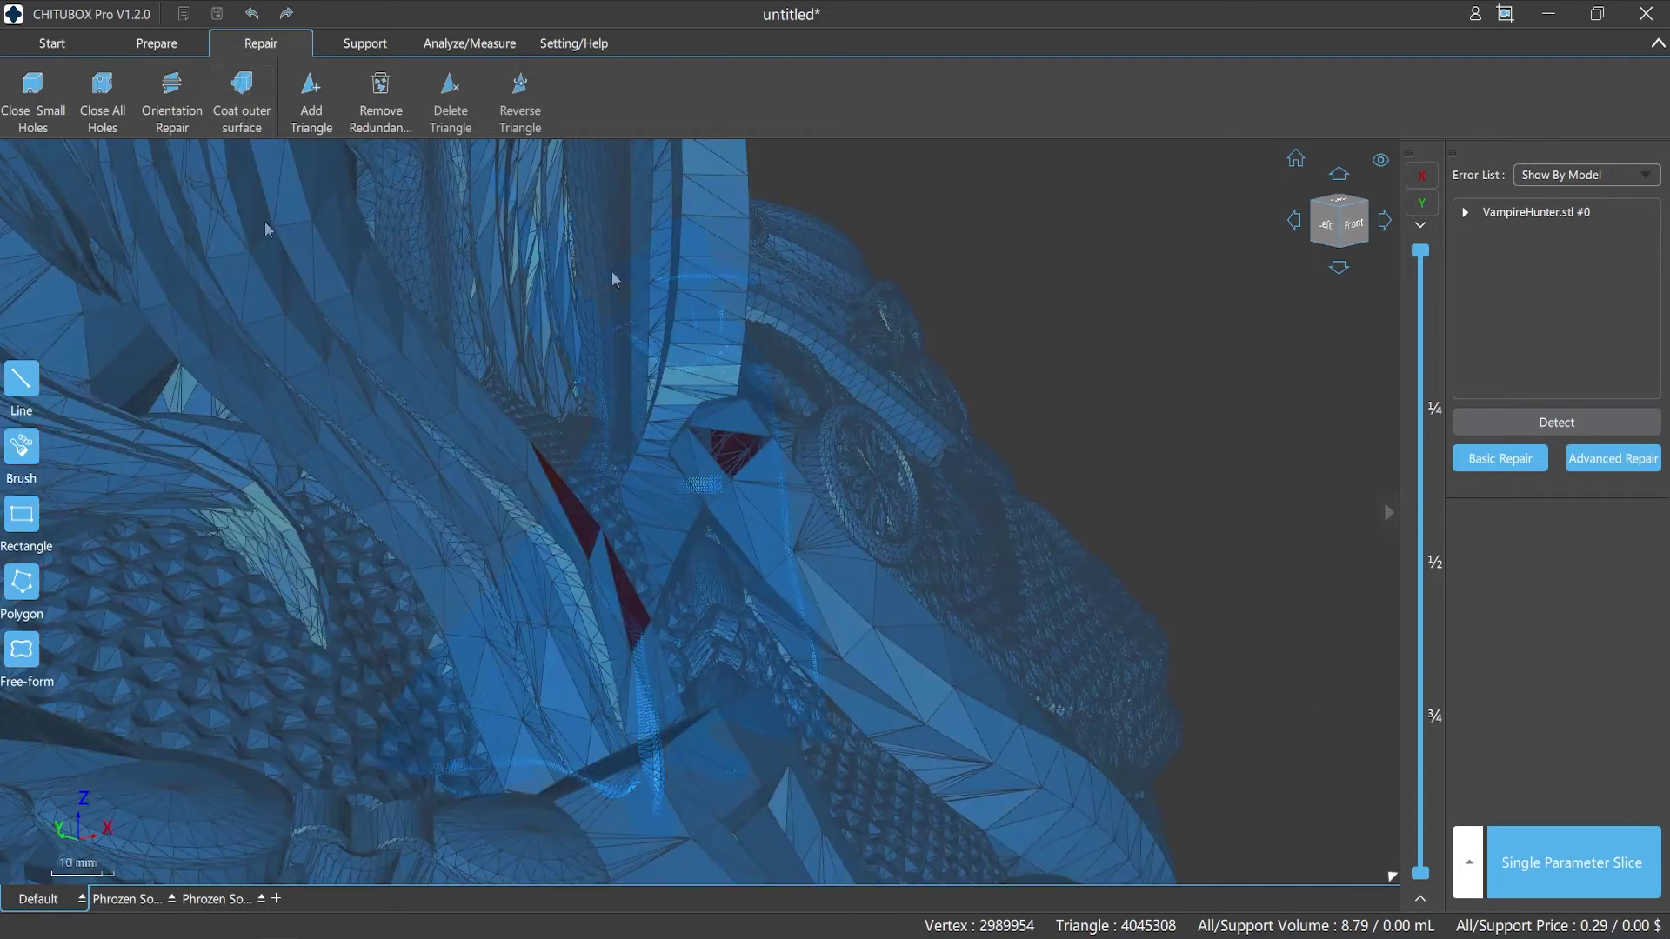
left_click(310, 97)
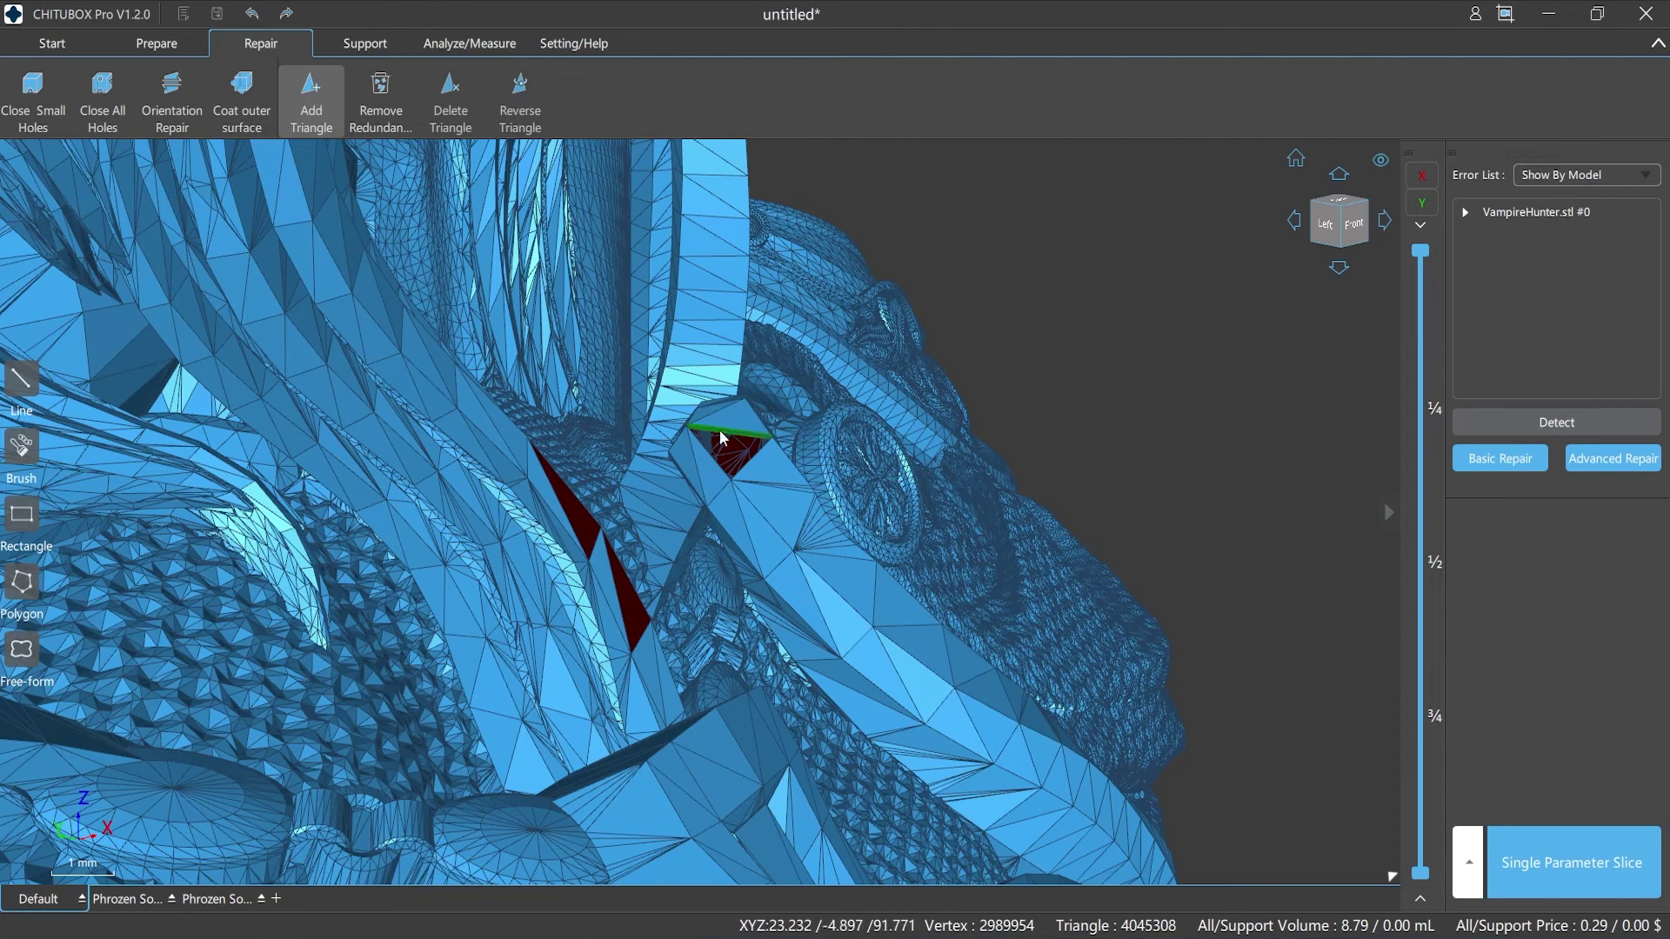
left_click(708, 463)
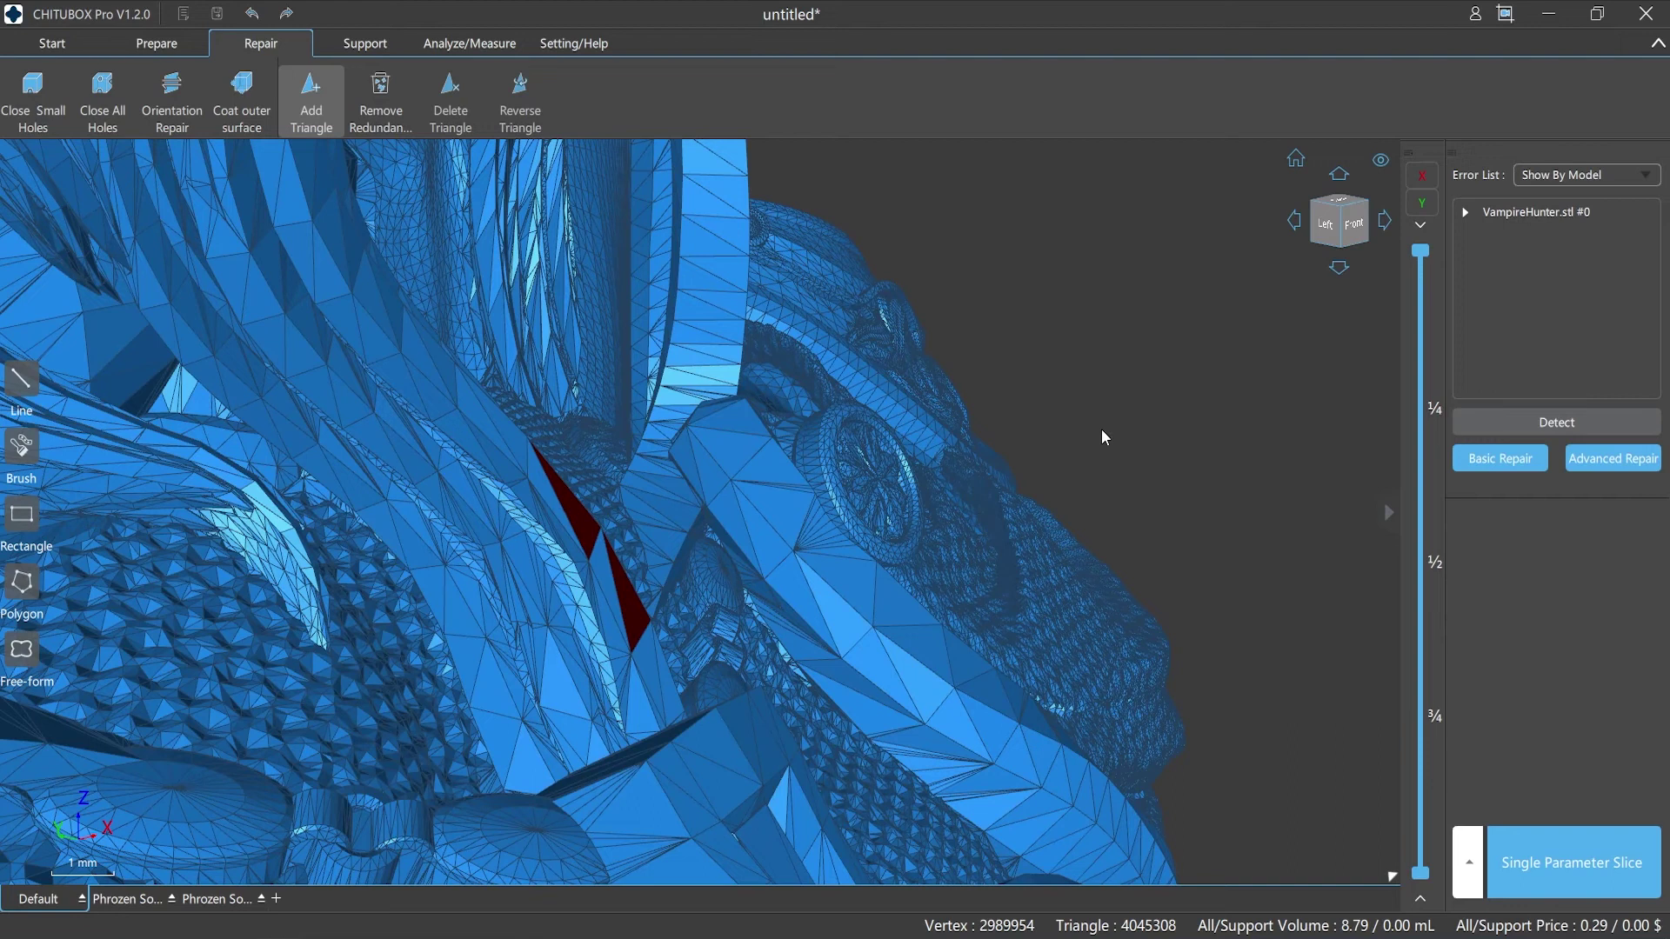
key("Escape")
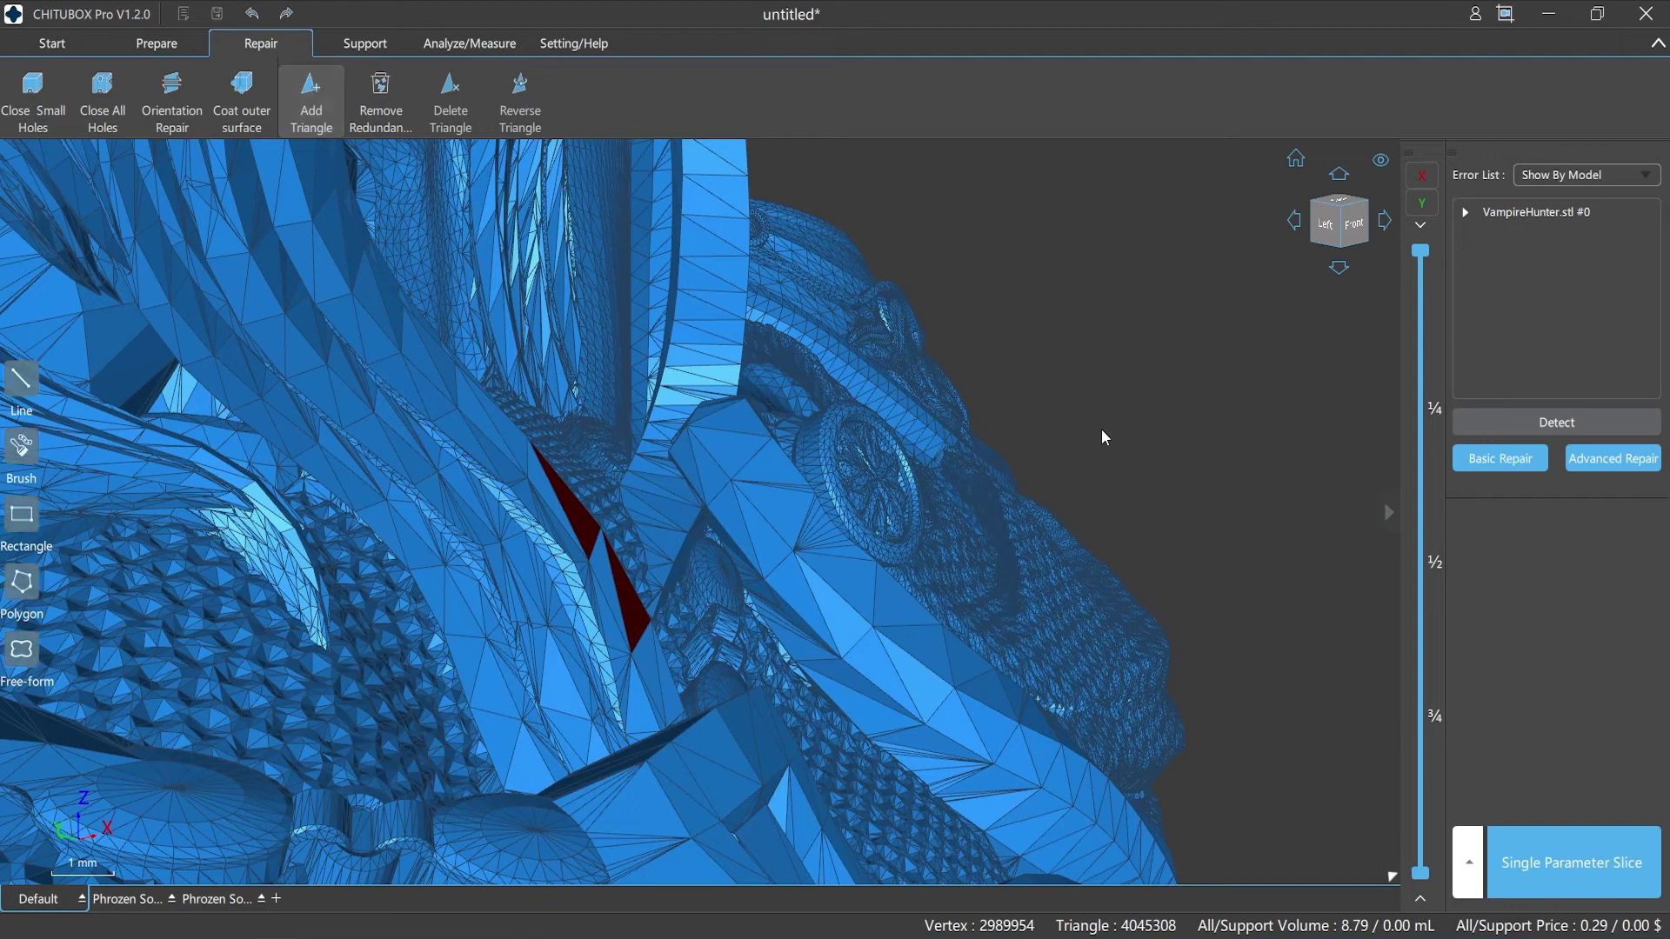
Step: Delete one triangle on the side of the strap, just below and beside the round ornament
left_click(452, 119)
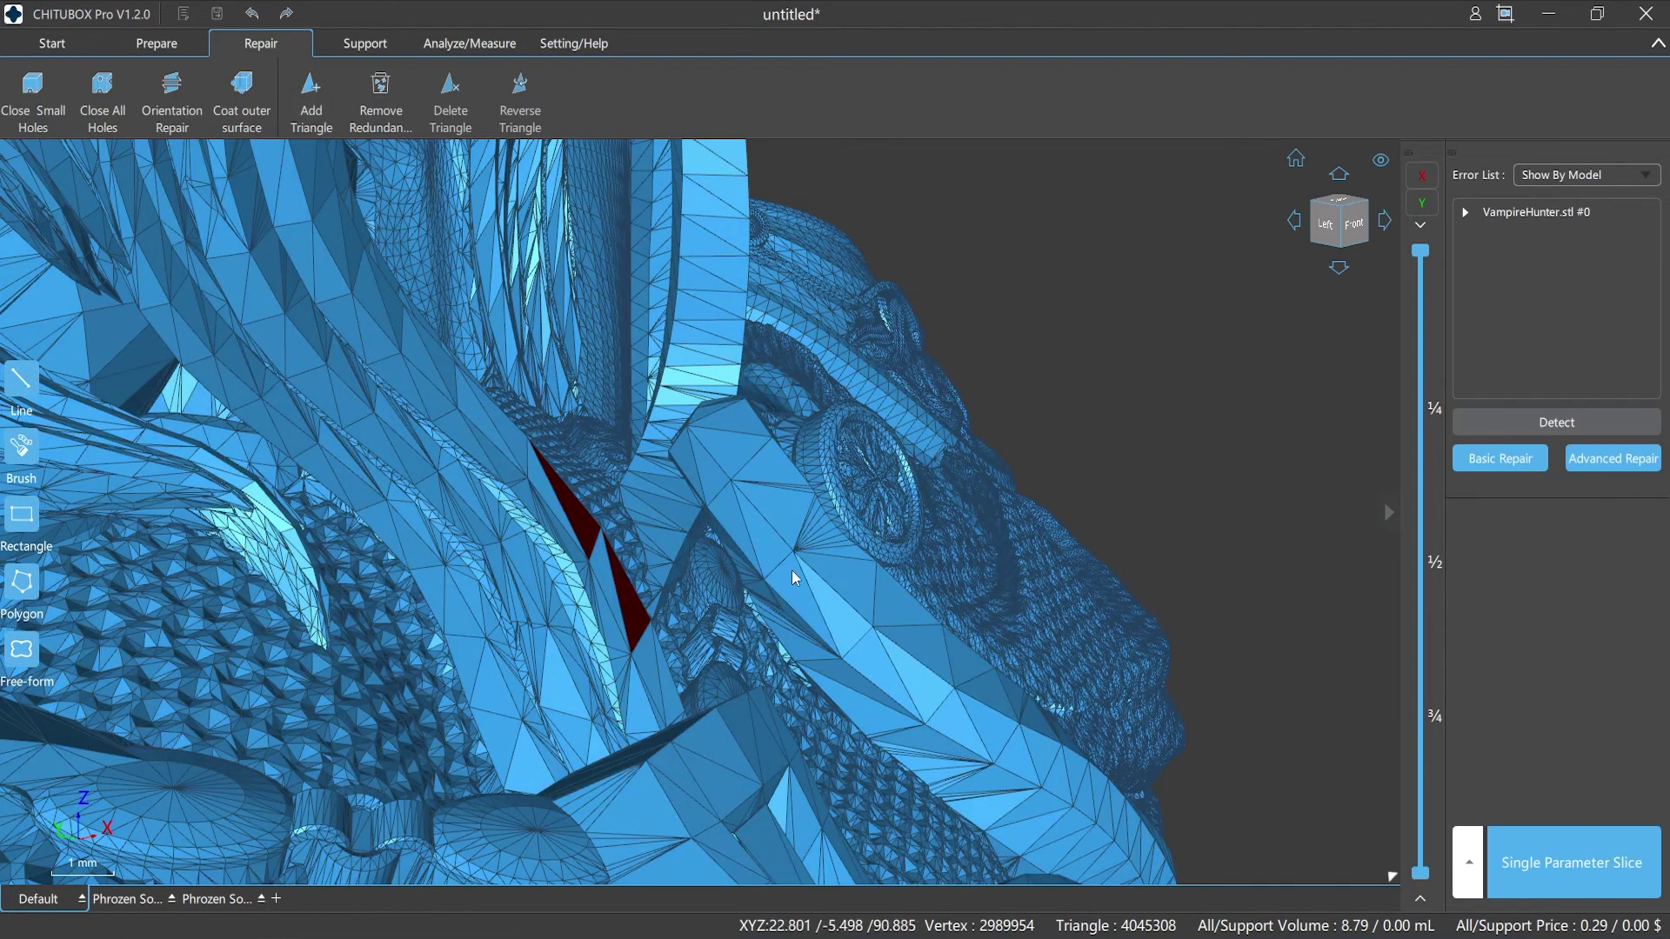
left_click(796, 591)
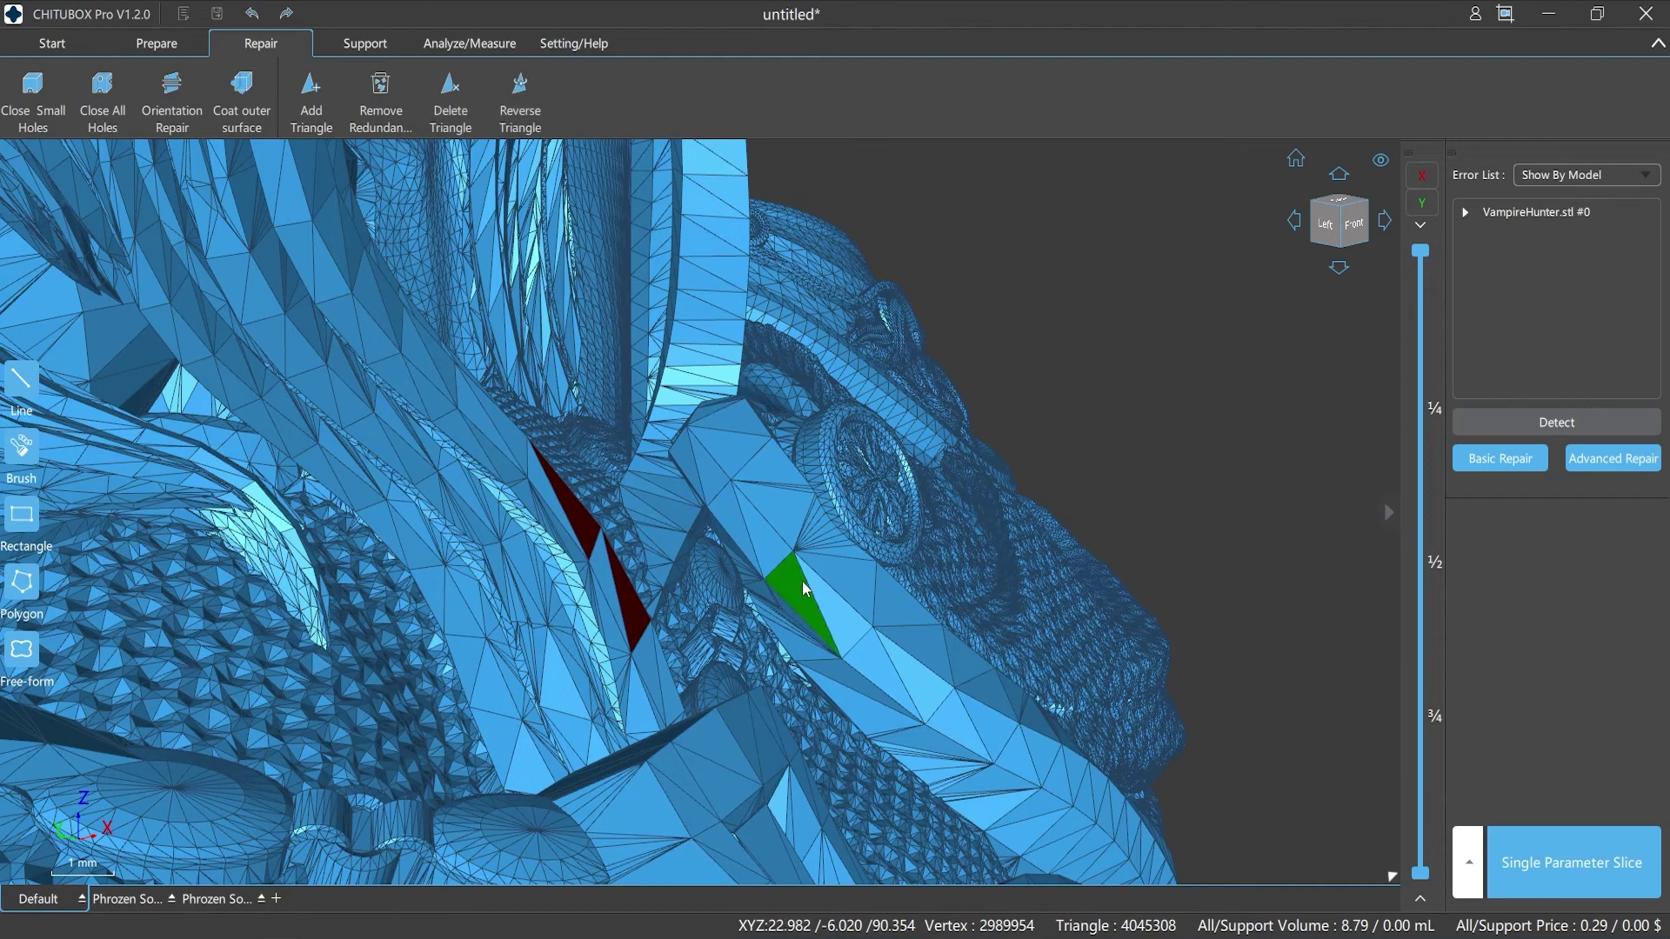
left_click(450, 97)
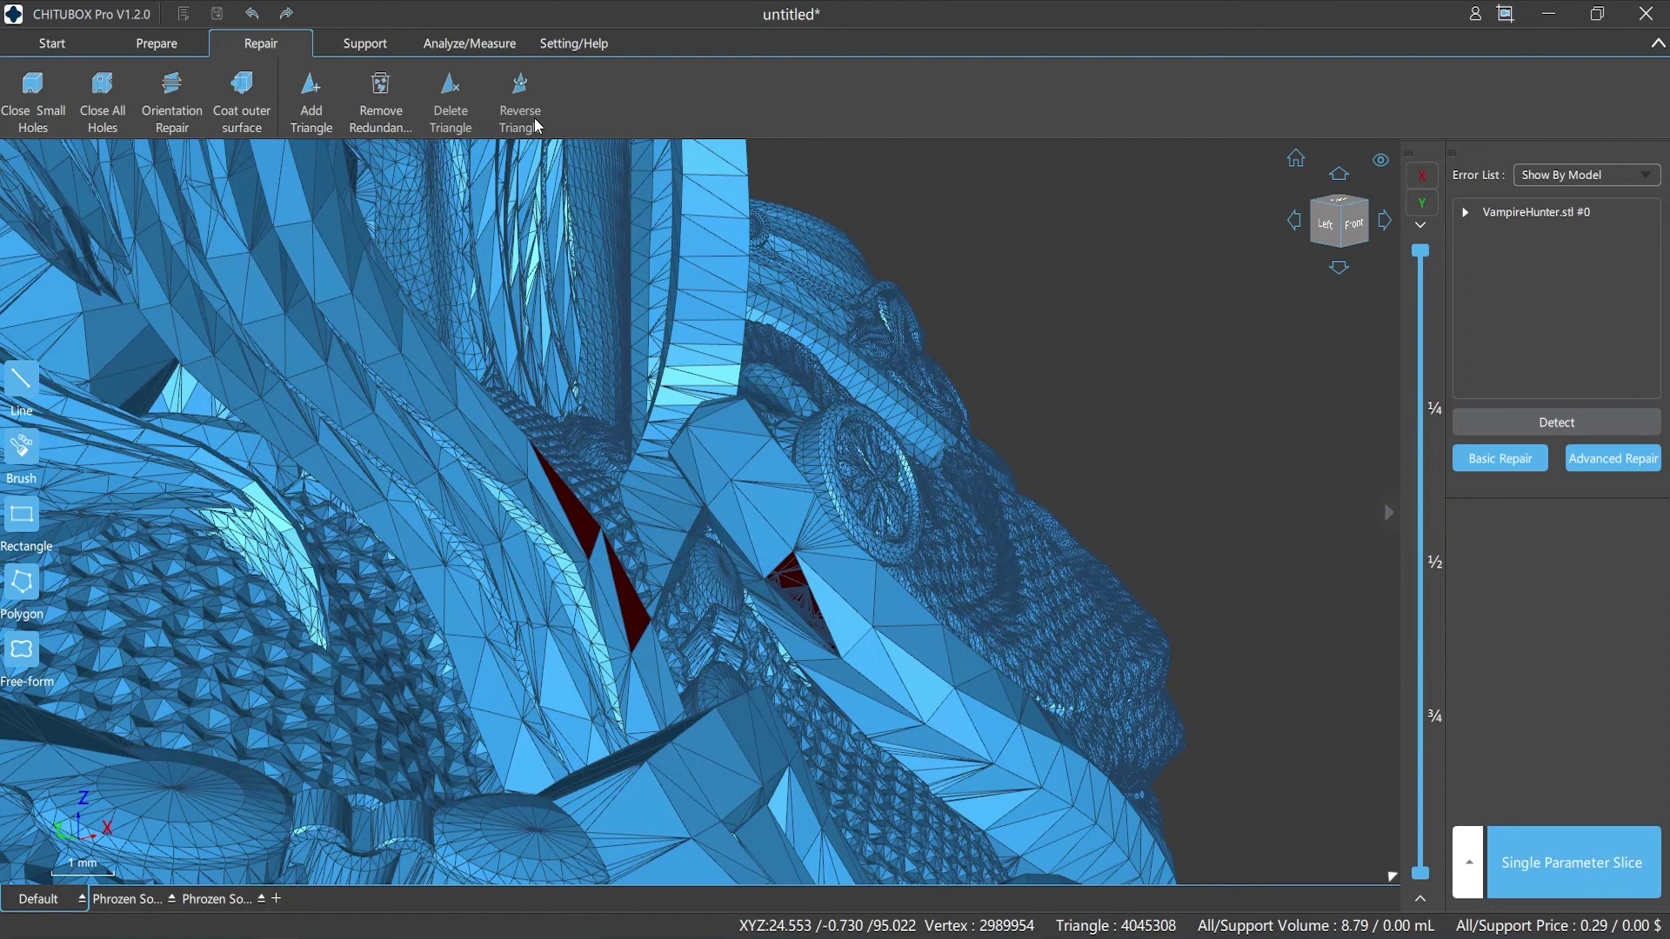
Step: Reverse the two dark red inverted triangles along the edge of the collar, beside the strap
left_click(579, 514)
left_click(520, 104)
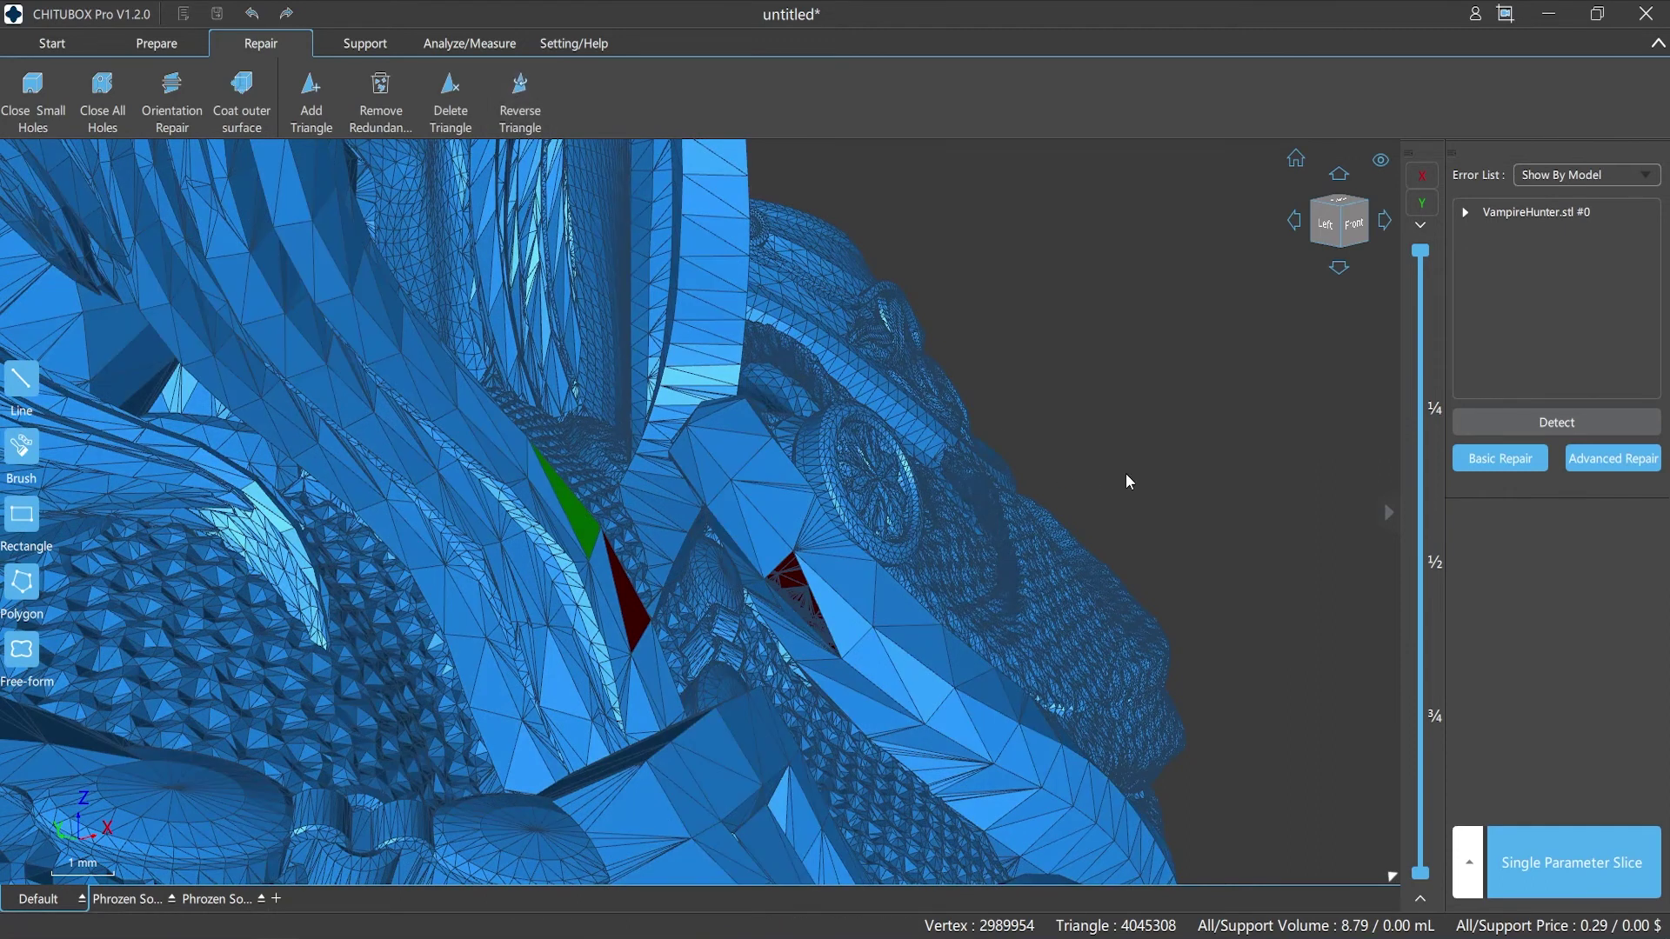
left_click(1128, 481)
left_click(637, 618)
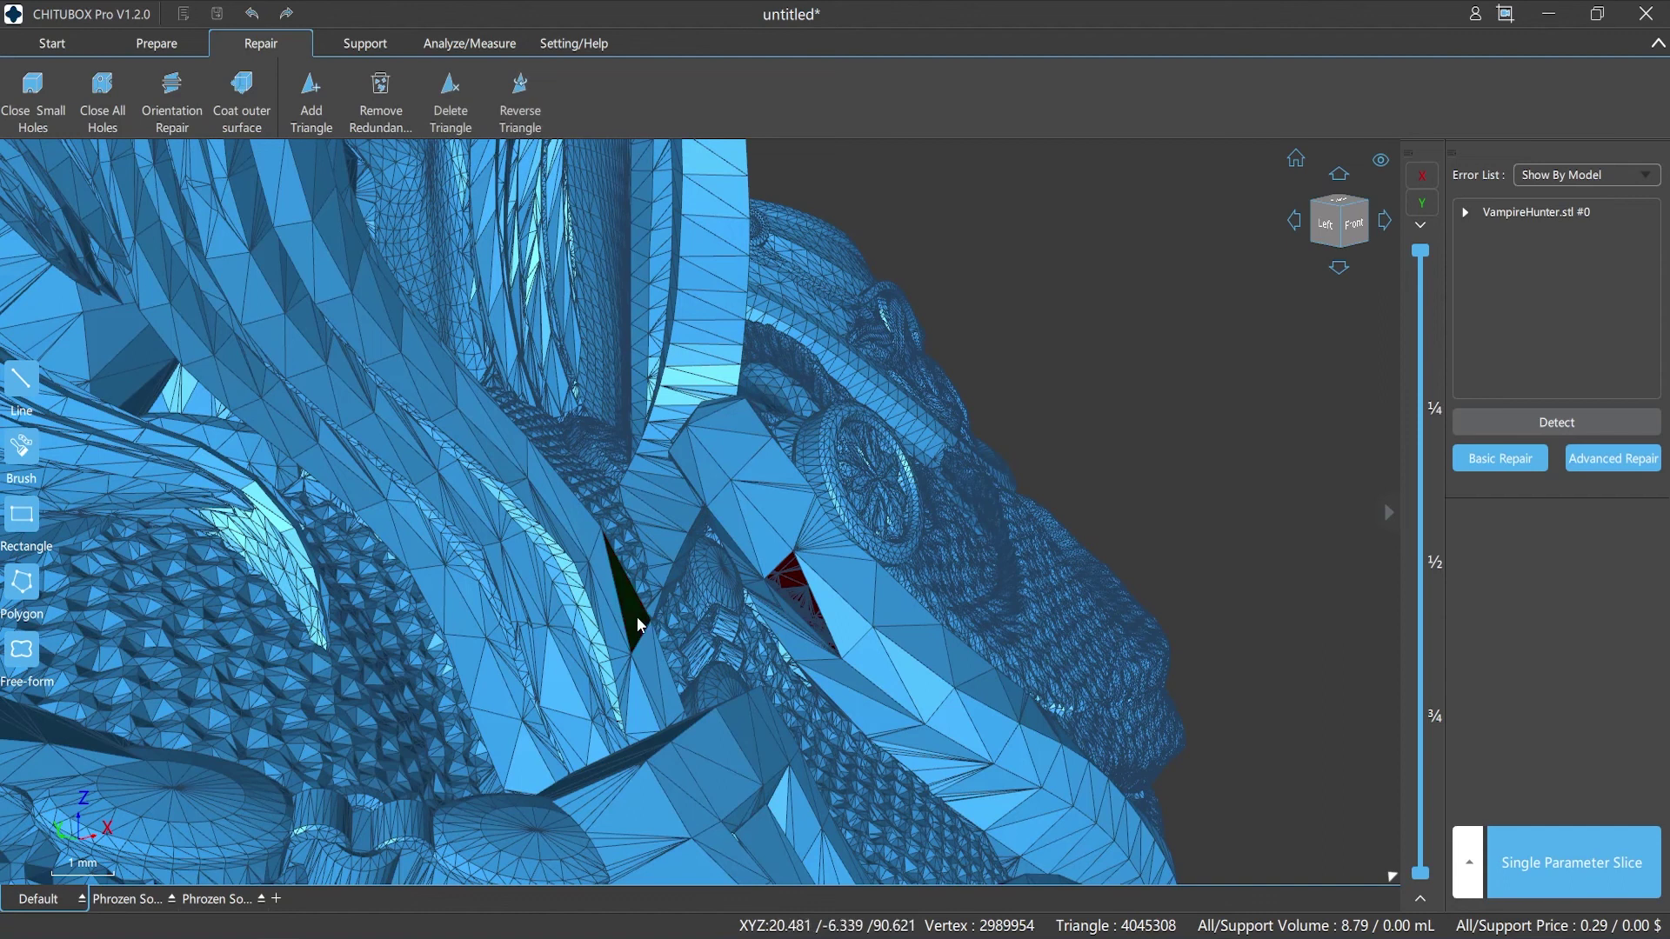
left_click(520, 103)
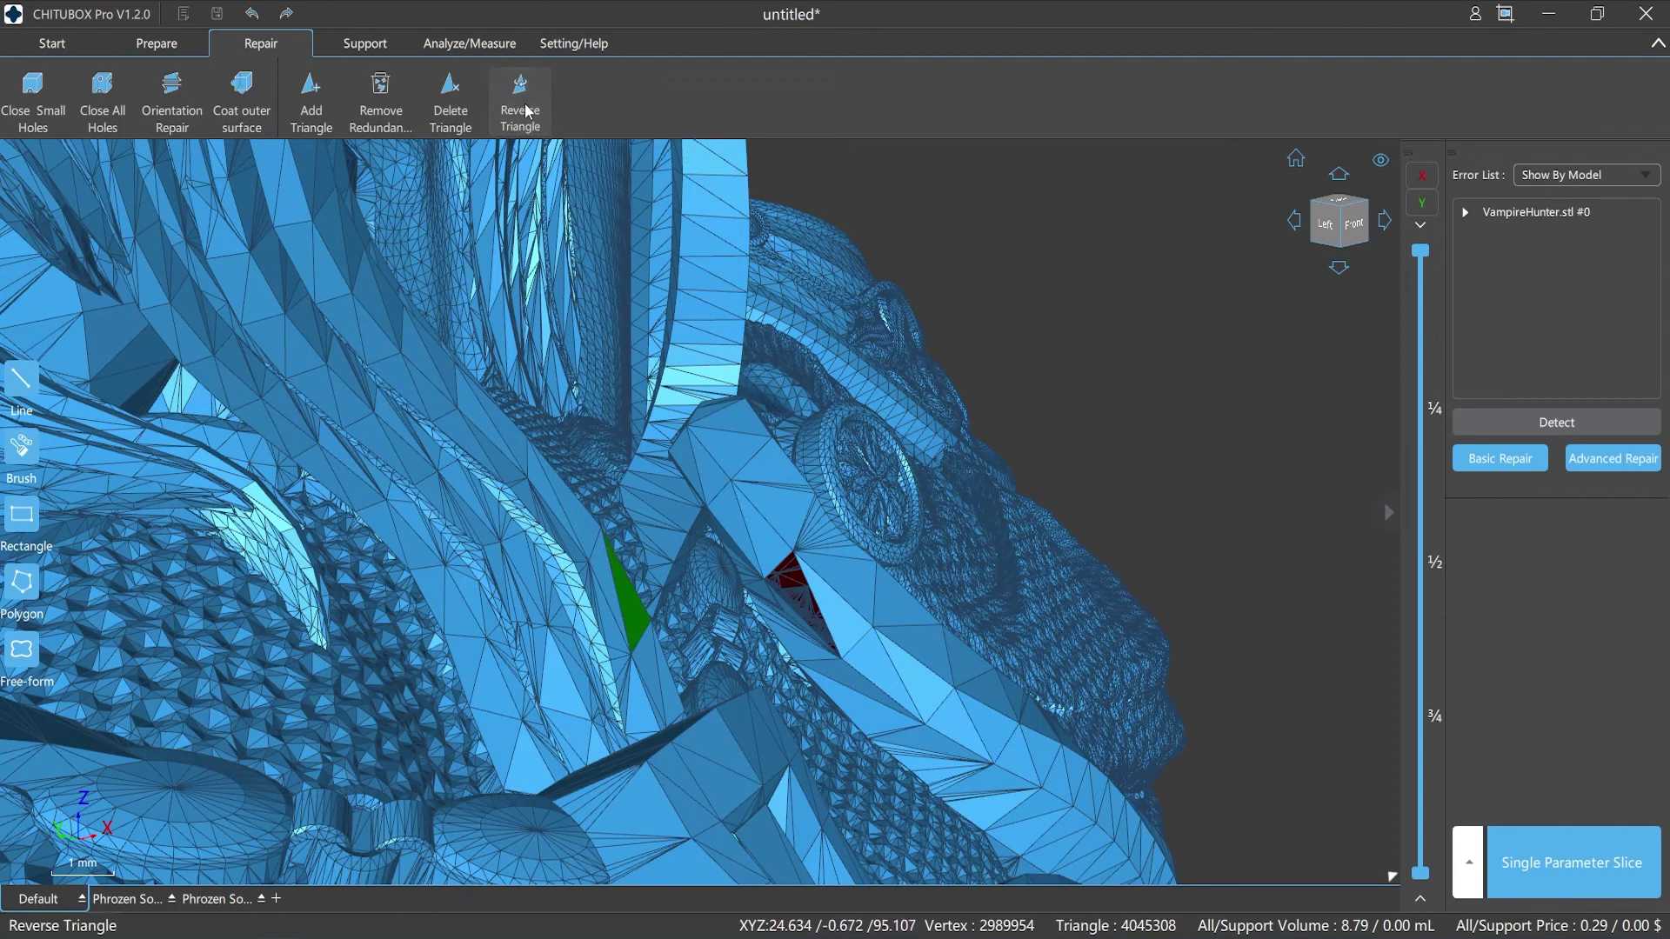
left_click(1120, 461)
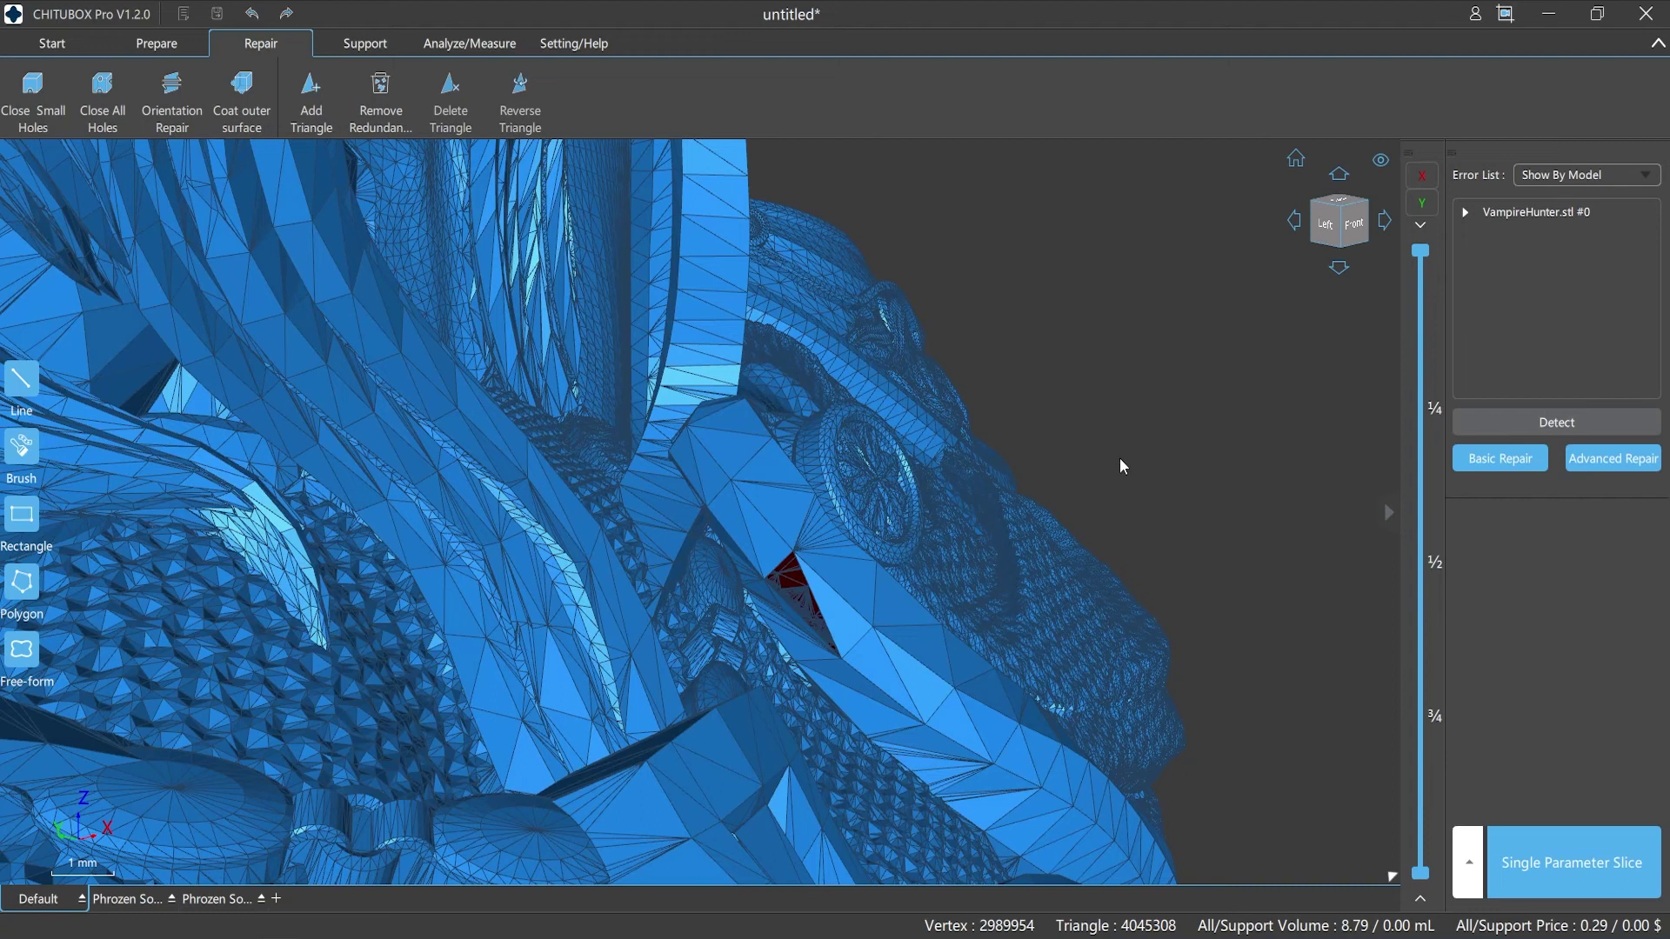
Step: Remove the redundant shells of VampireHunter.stl by inverting the shell selection and deleting every shell except Shell 3
scroll(1119, 458, "down", 10)
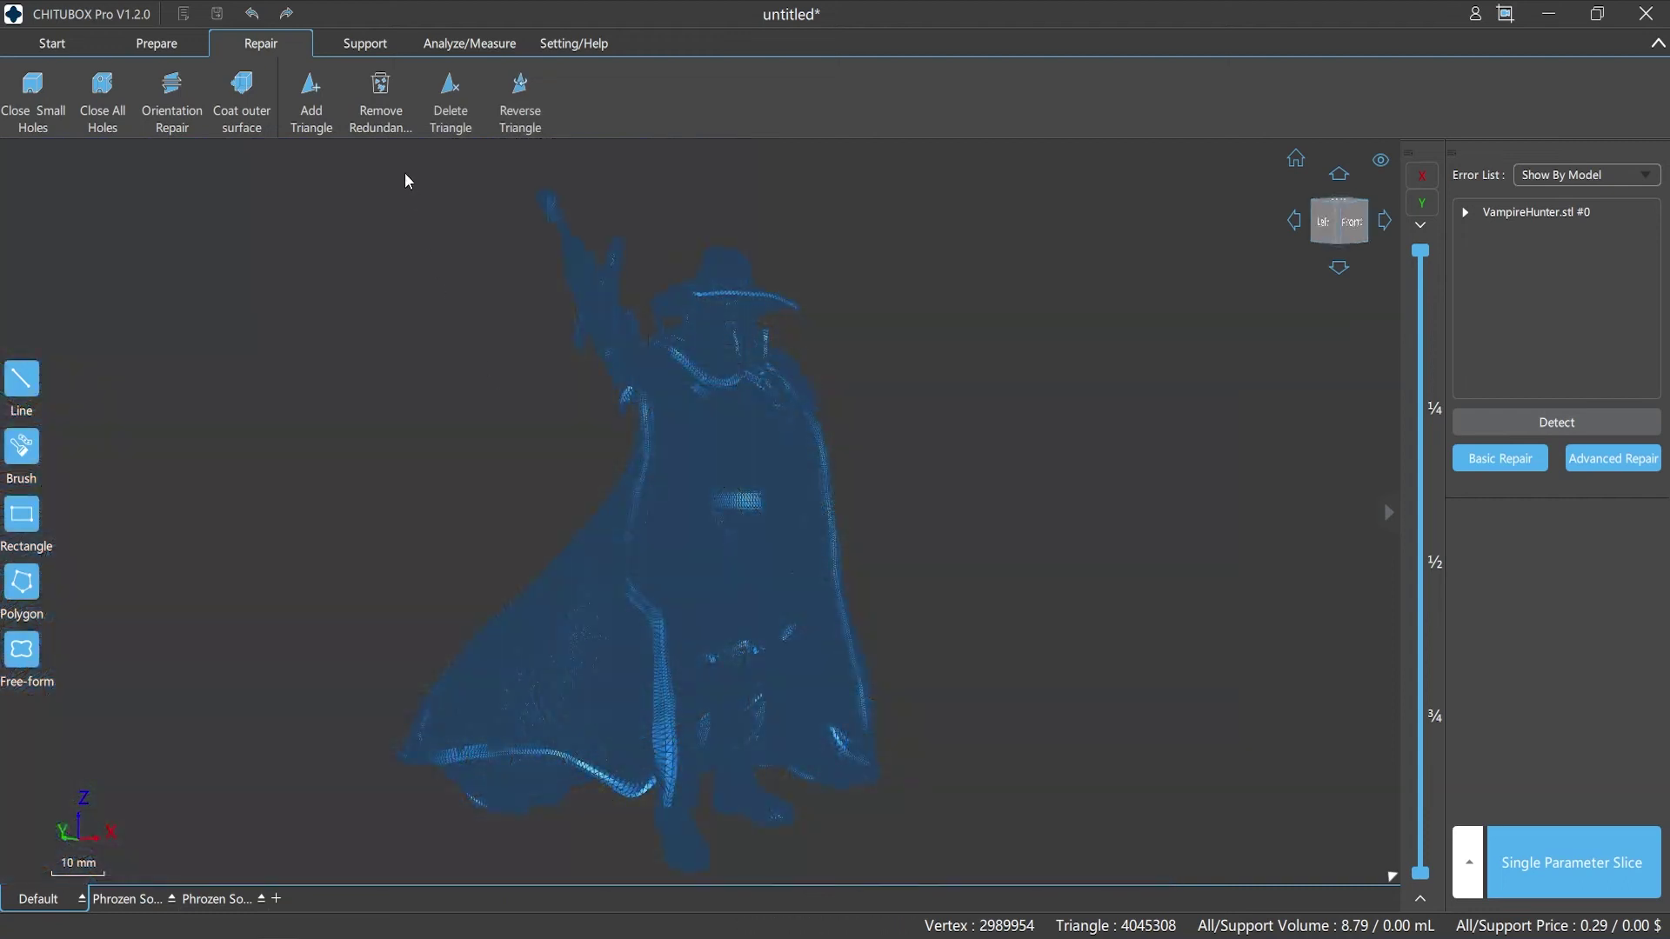
left_click(383, 106)
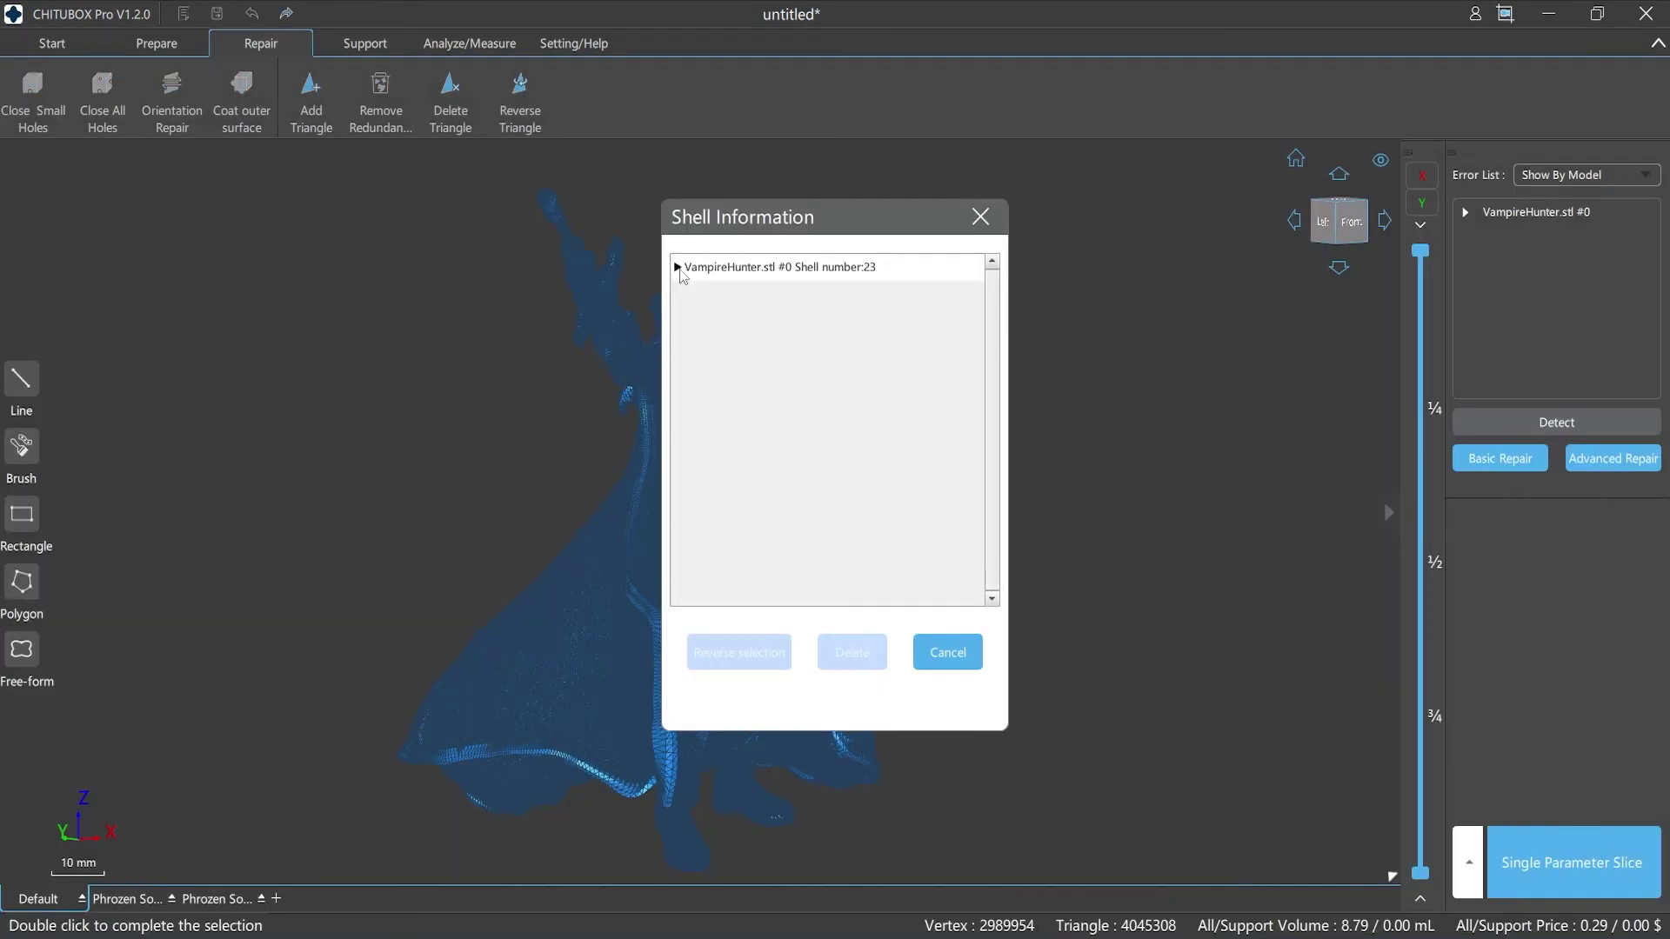
left_click(679, 268)
scroll(727, 379, "down", 2)
scroll(727, 380, "up", 2)
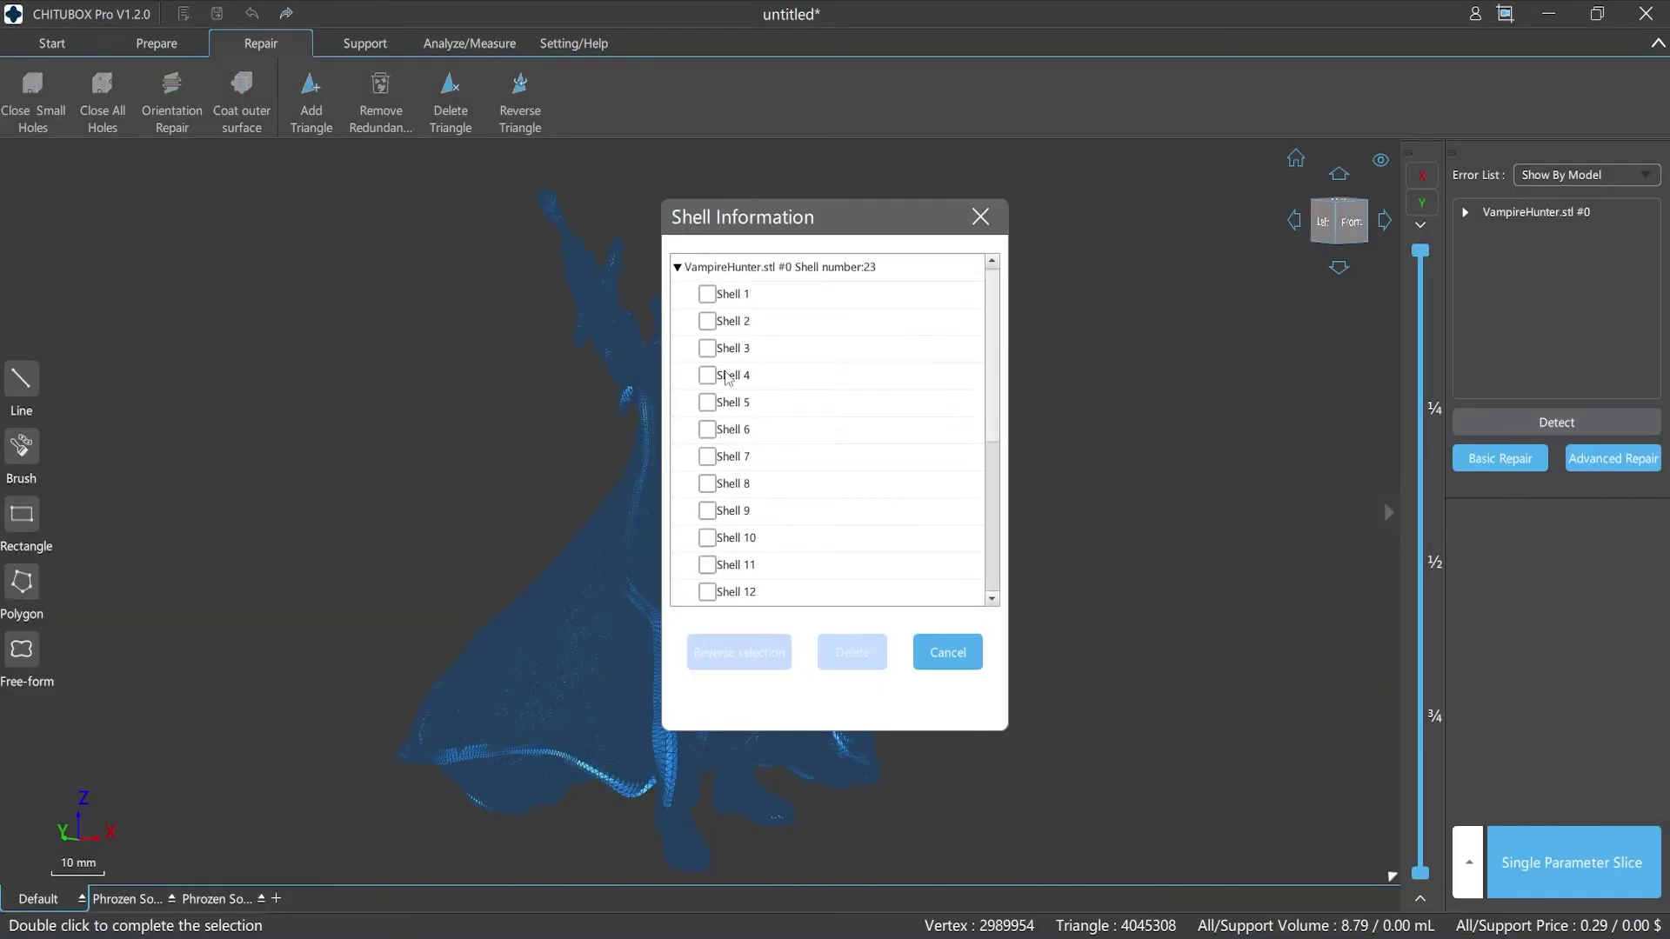
left_click(707, 294)
left_click(707, 375)
left_click(707, 402)
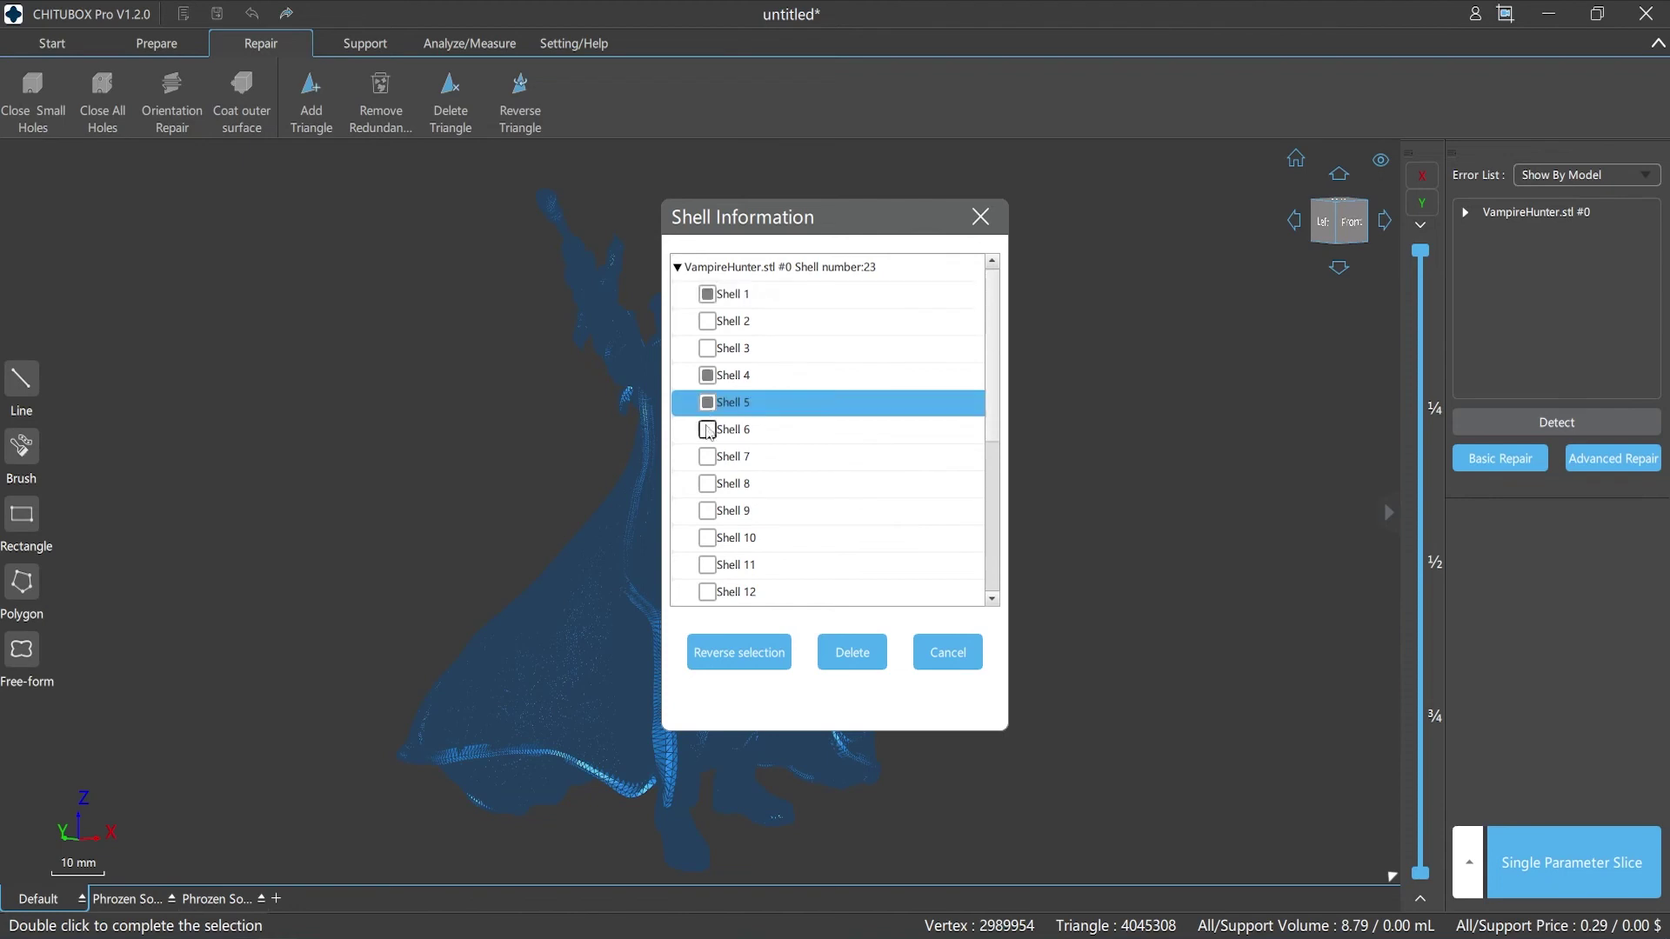
left_click(707, 430)
left_click(753, 654)
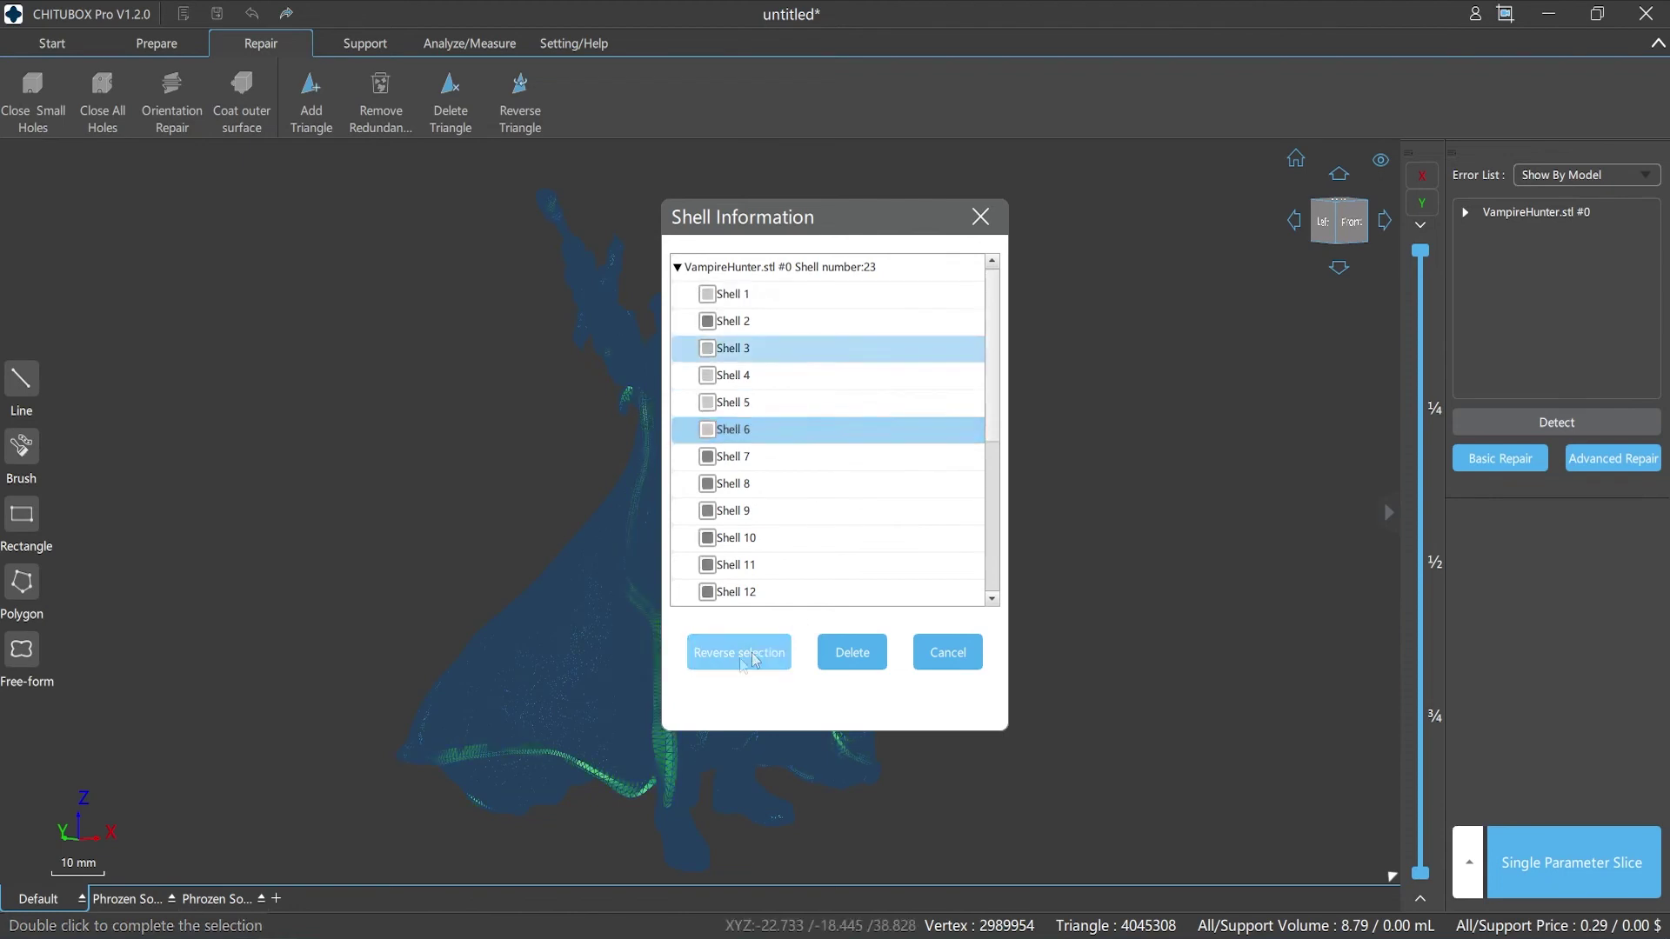
left_click(850, 655)
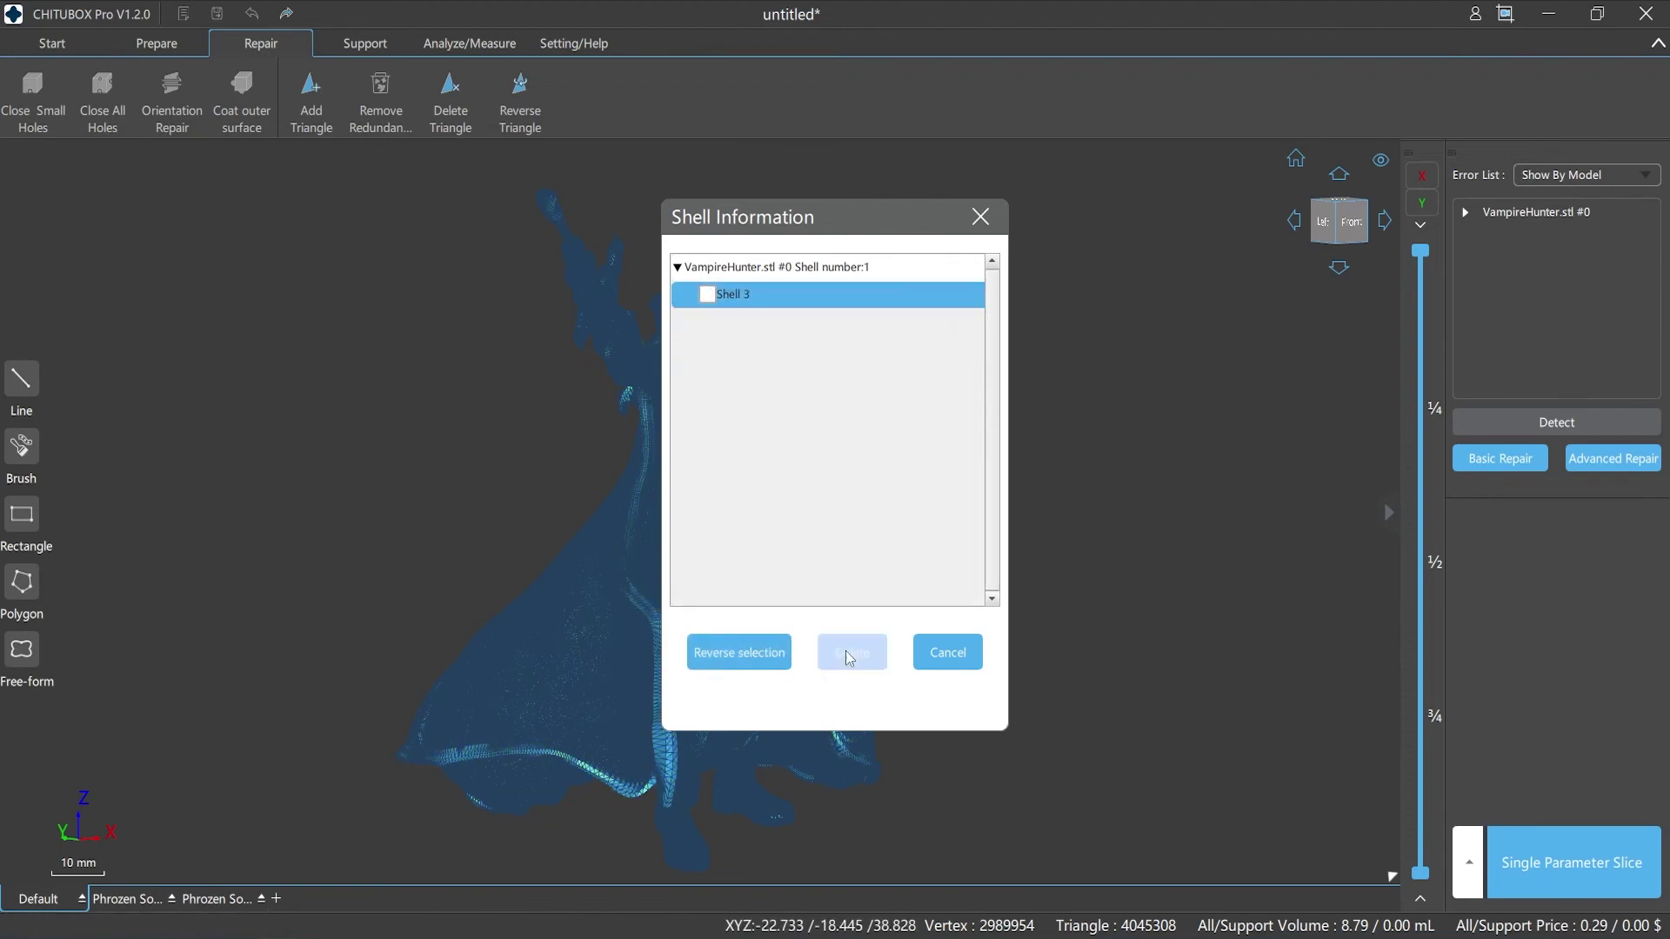
left_click(980, 216)
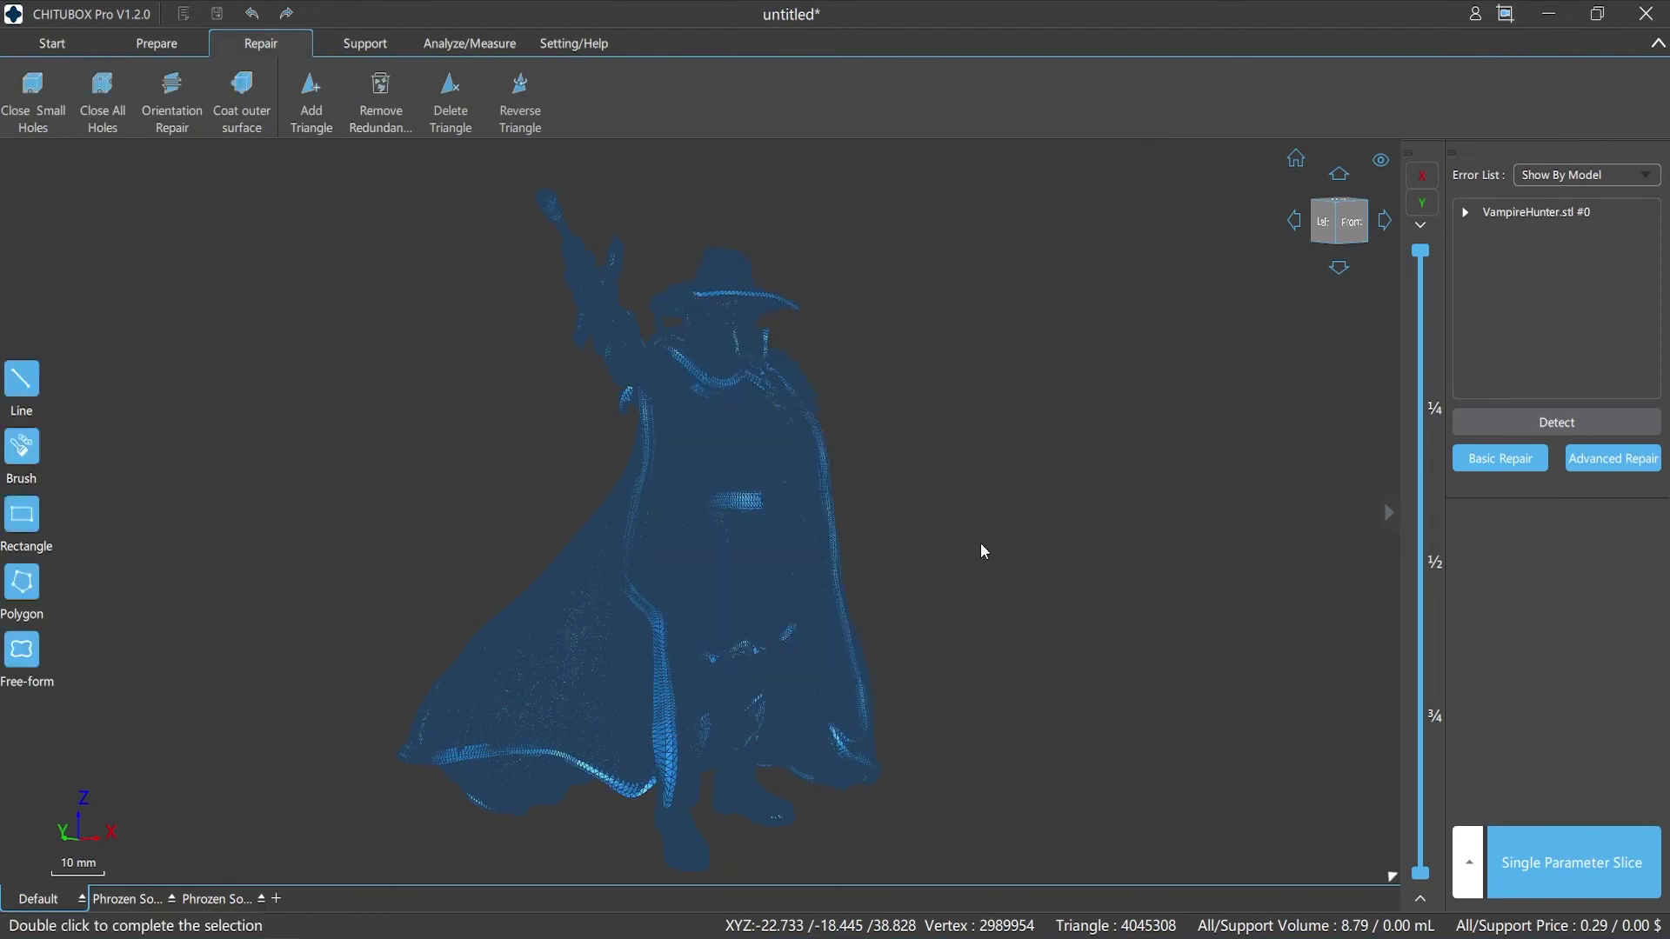
mouse_move(936, 551)
right_mouse_down()
mouse_move(560, 549)
mouse_move(955, 557)
right_mouse_up()
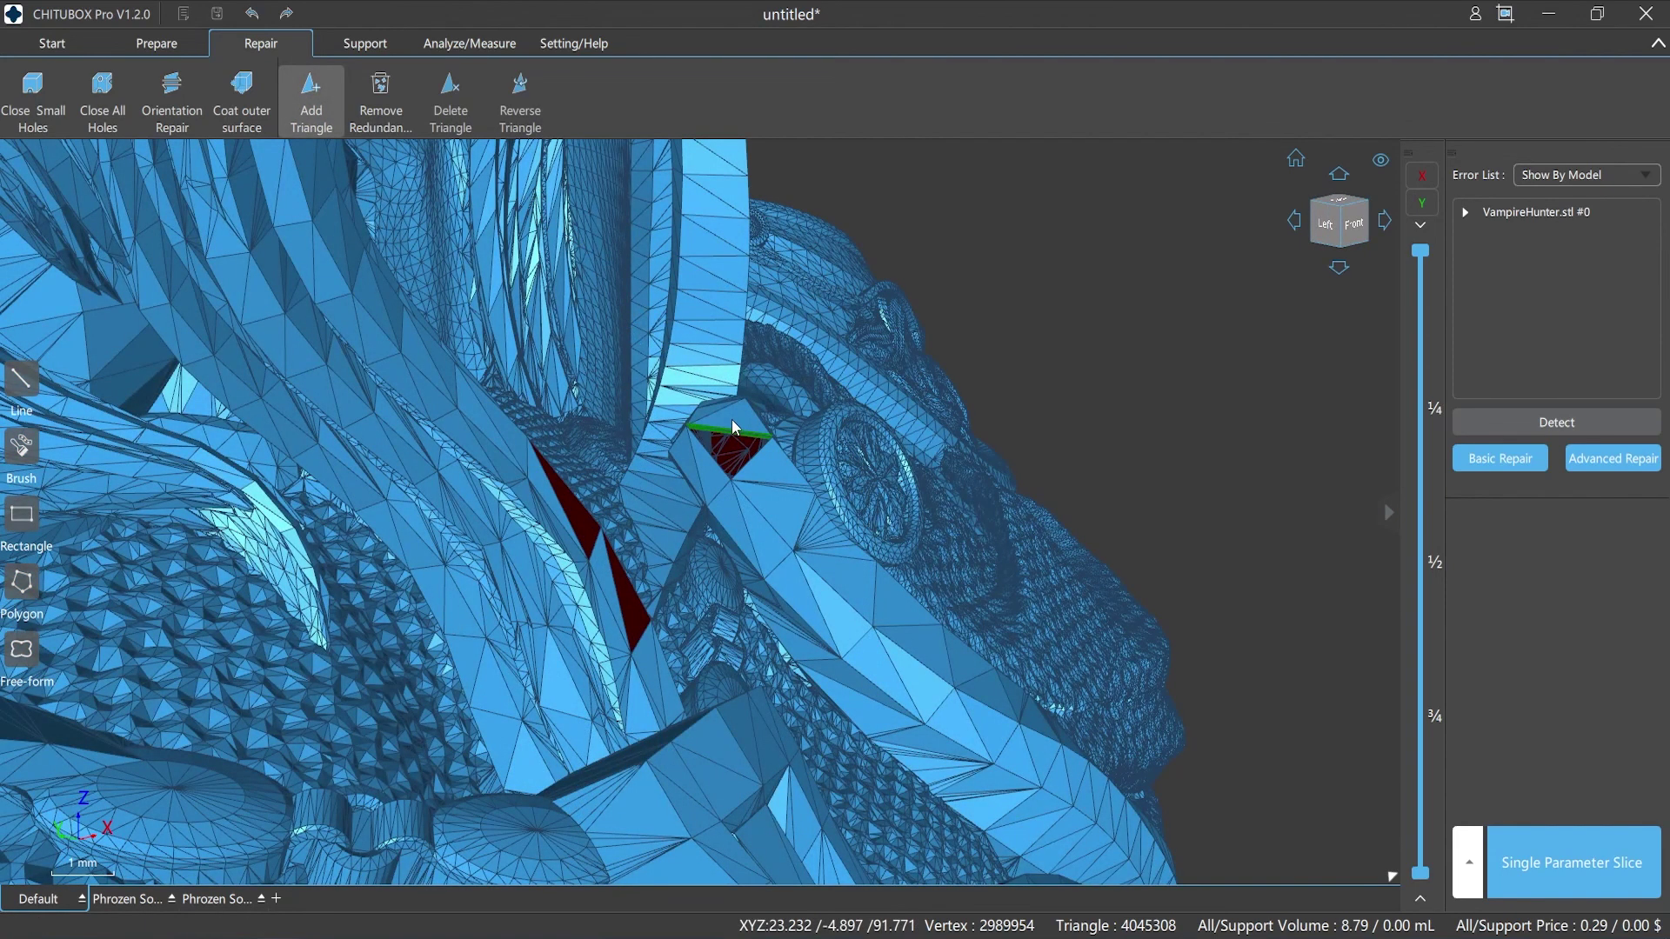
Step: Fill the open gap at the strap's upper end with a triangle, and delete the triangle farther down the strap's side
left_click(708, 461)
left_click(802, 589)
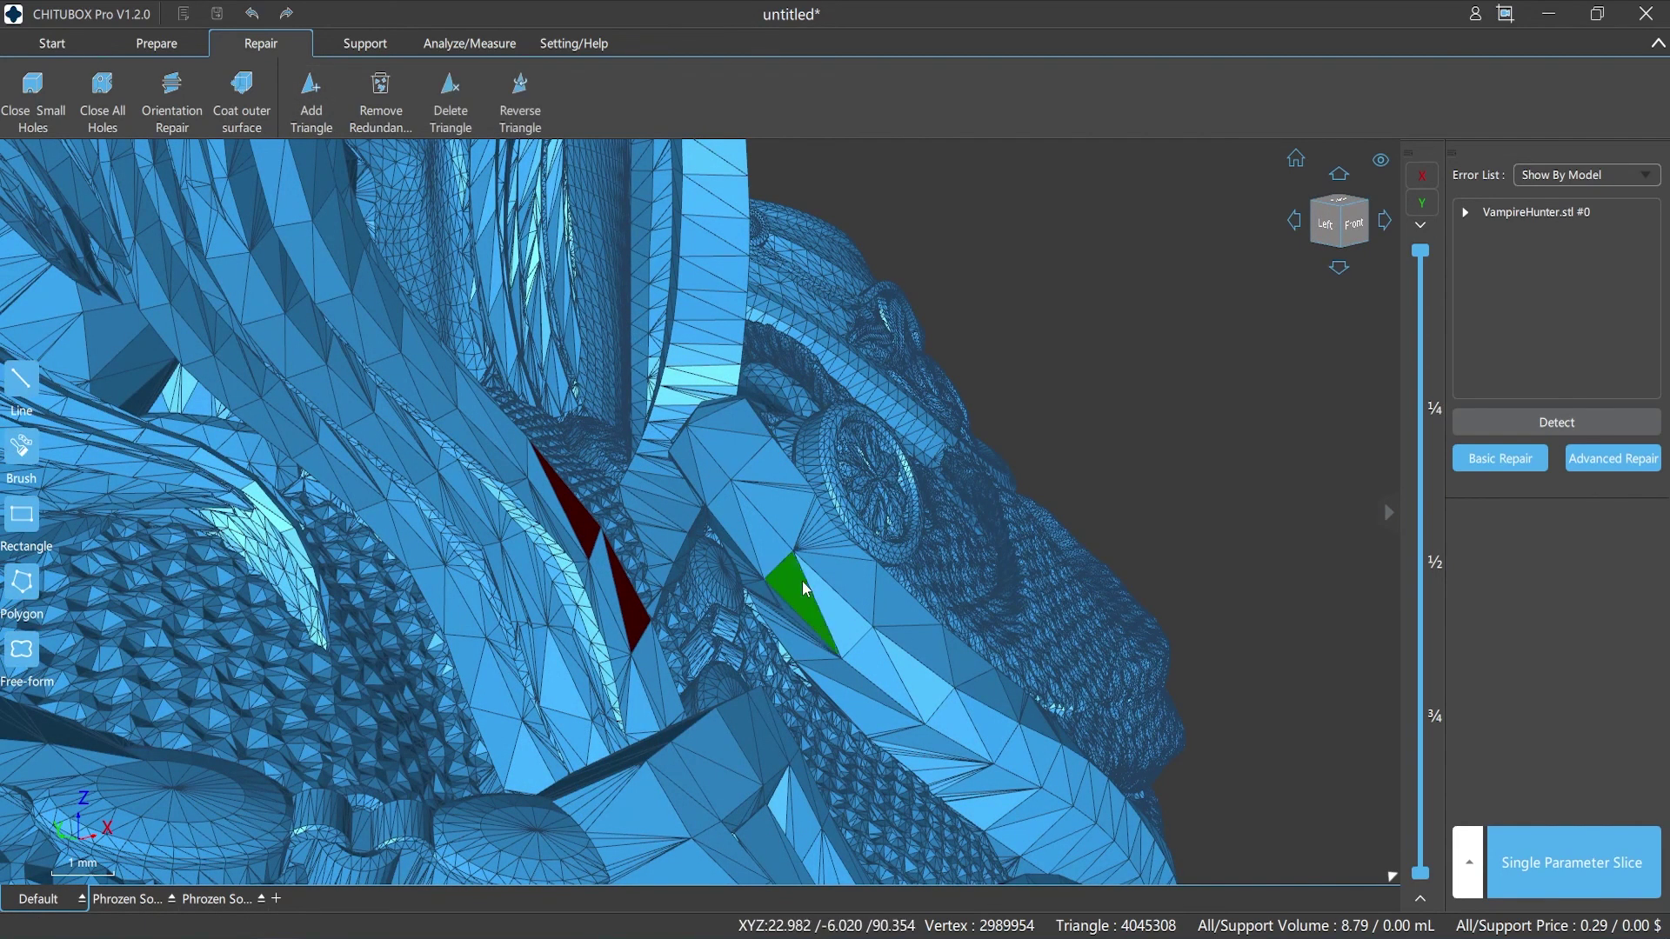
left_click(455, 109)
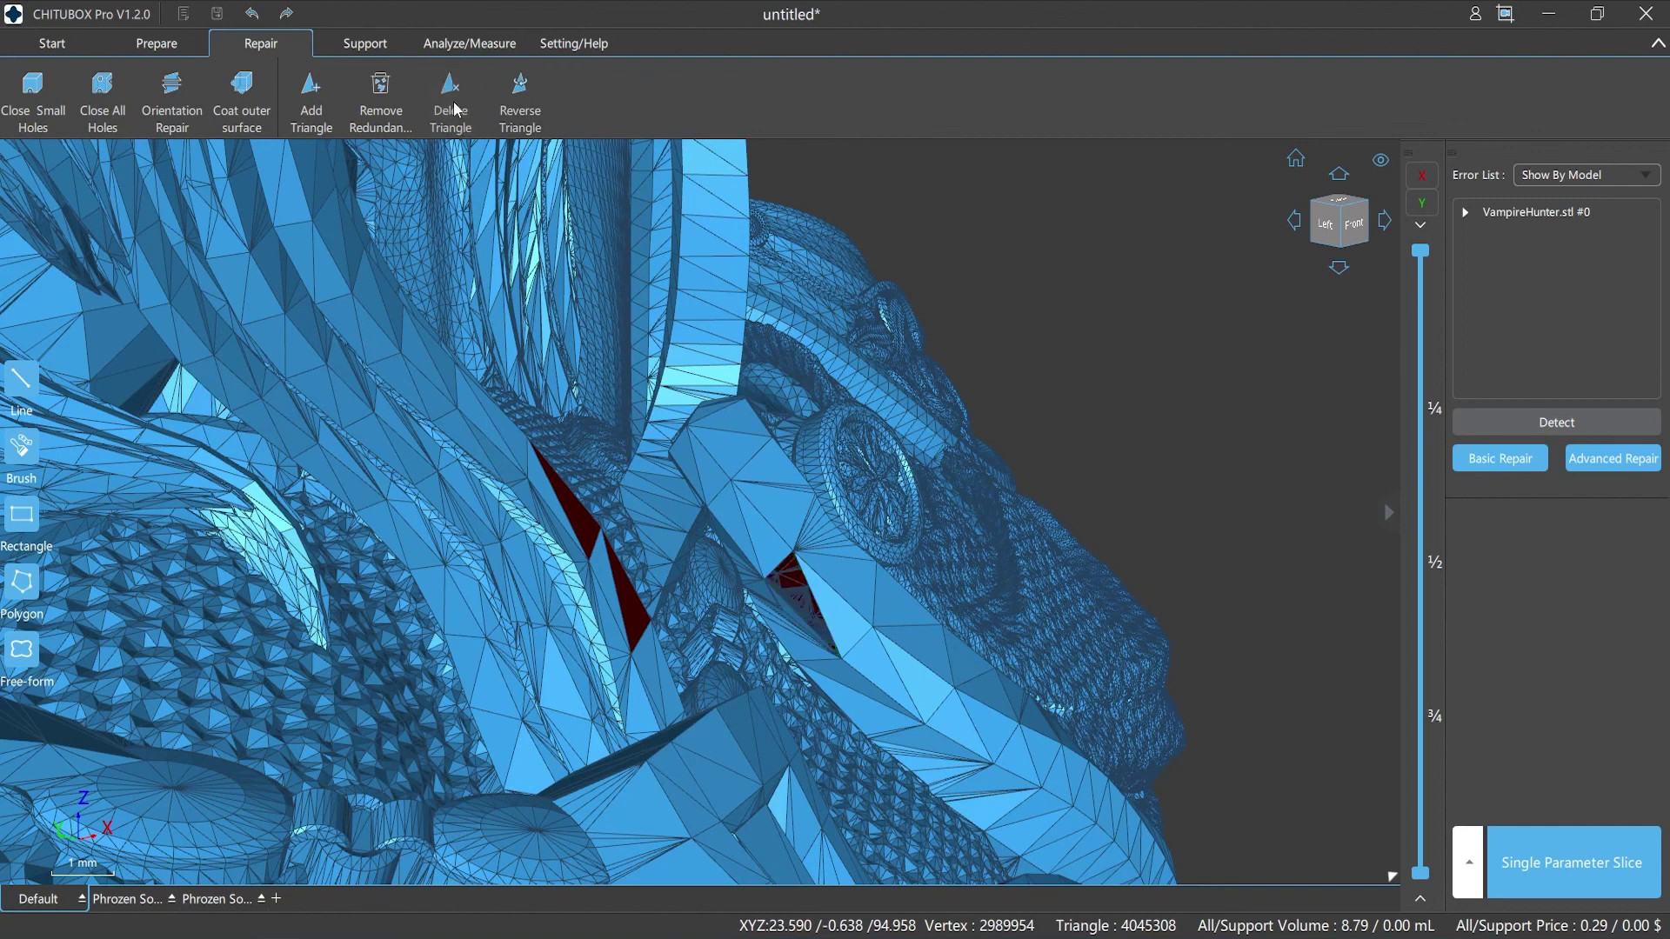
Step: Reverse the upper of the two dark red triangles on the collar edge
left_click(579, 514)
left_click(519, 110)
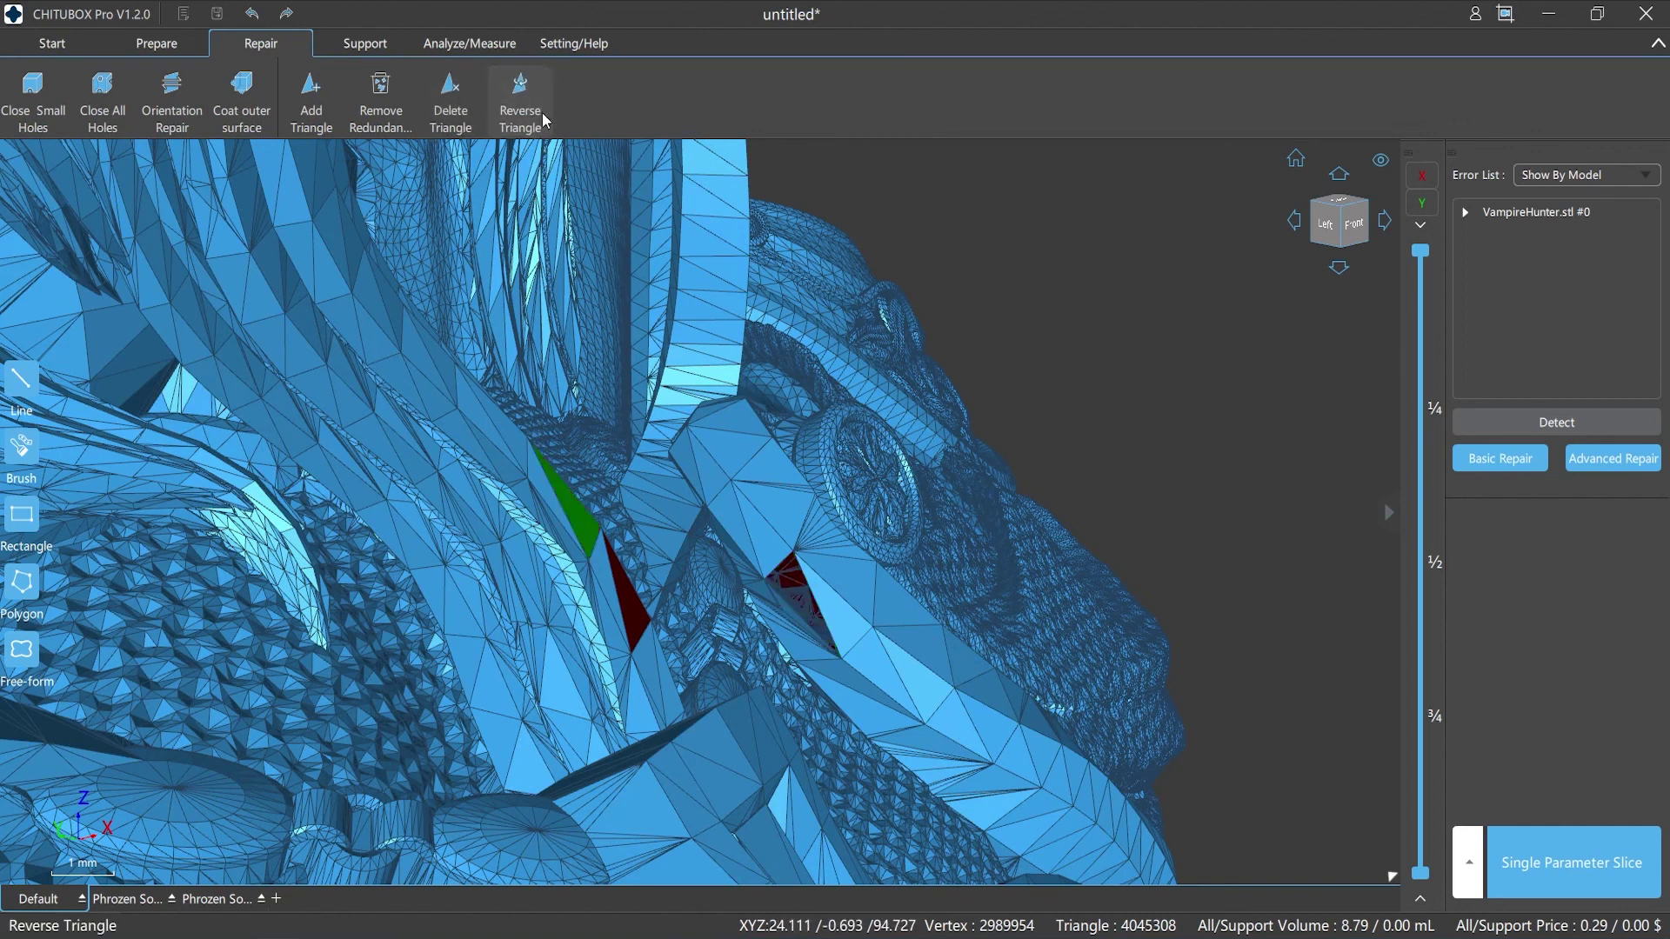
Step: Mark Shells 1 to 4 in the redundant shell list of VampireHunter.stl, and cancel without deleting them
left_click(381, 104)
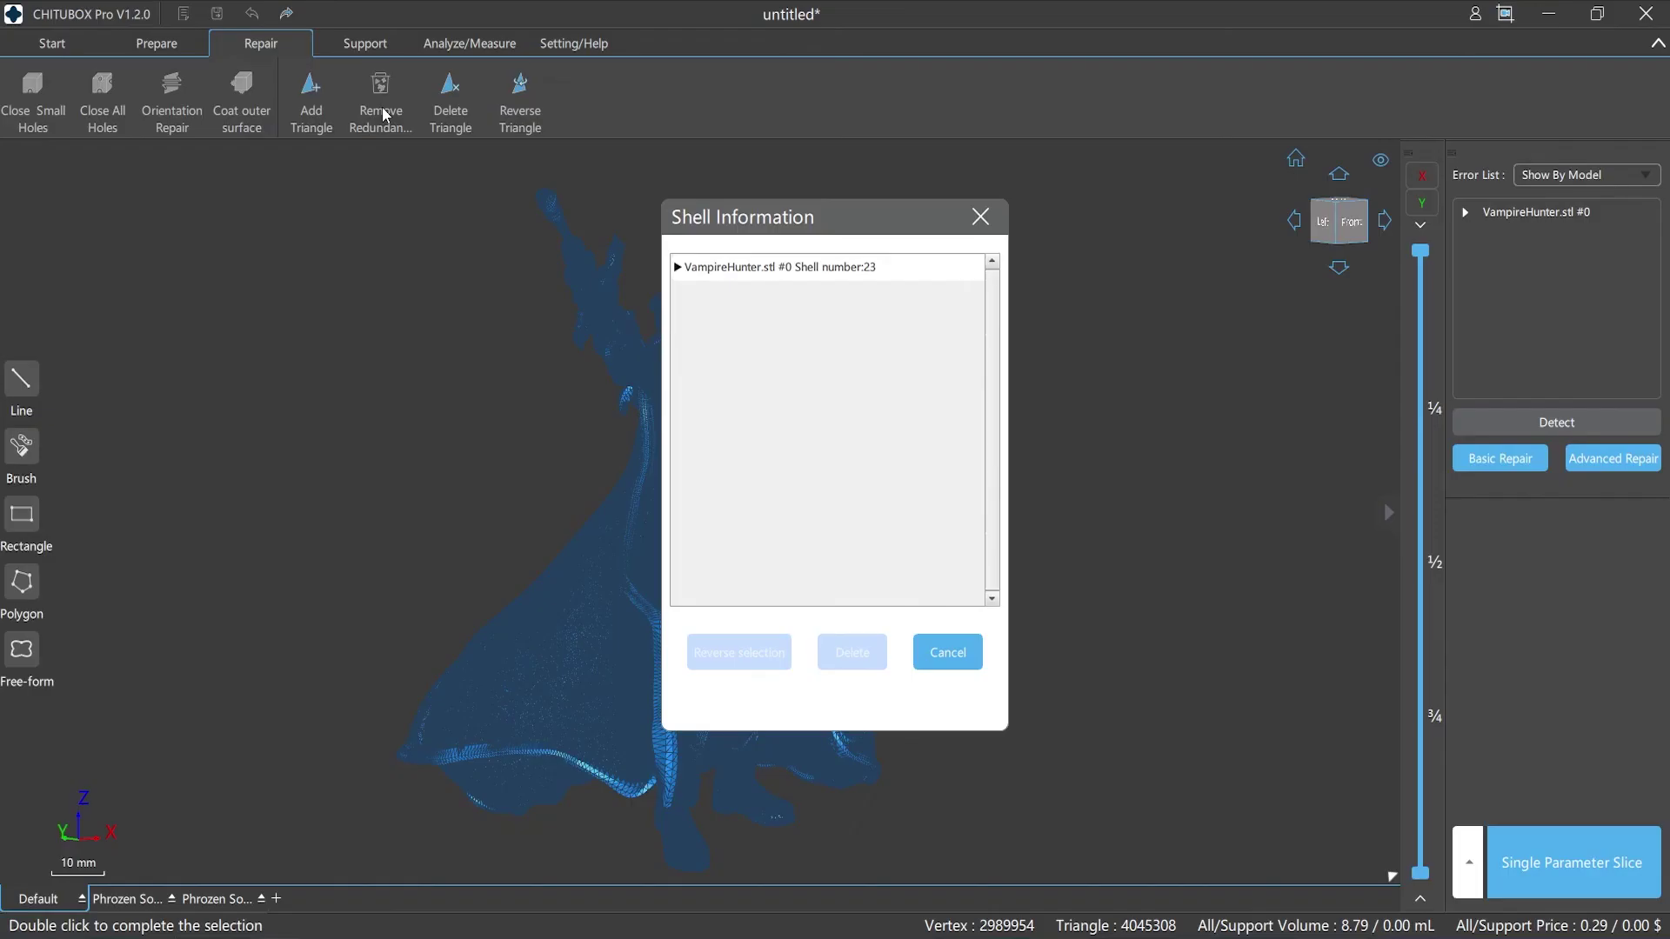
left_click(679, 269)
scroll(723, 318, "down", 6)
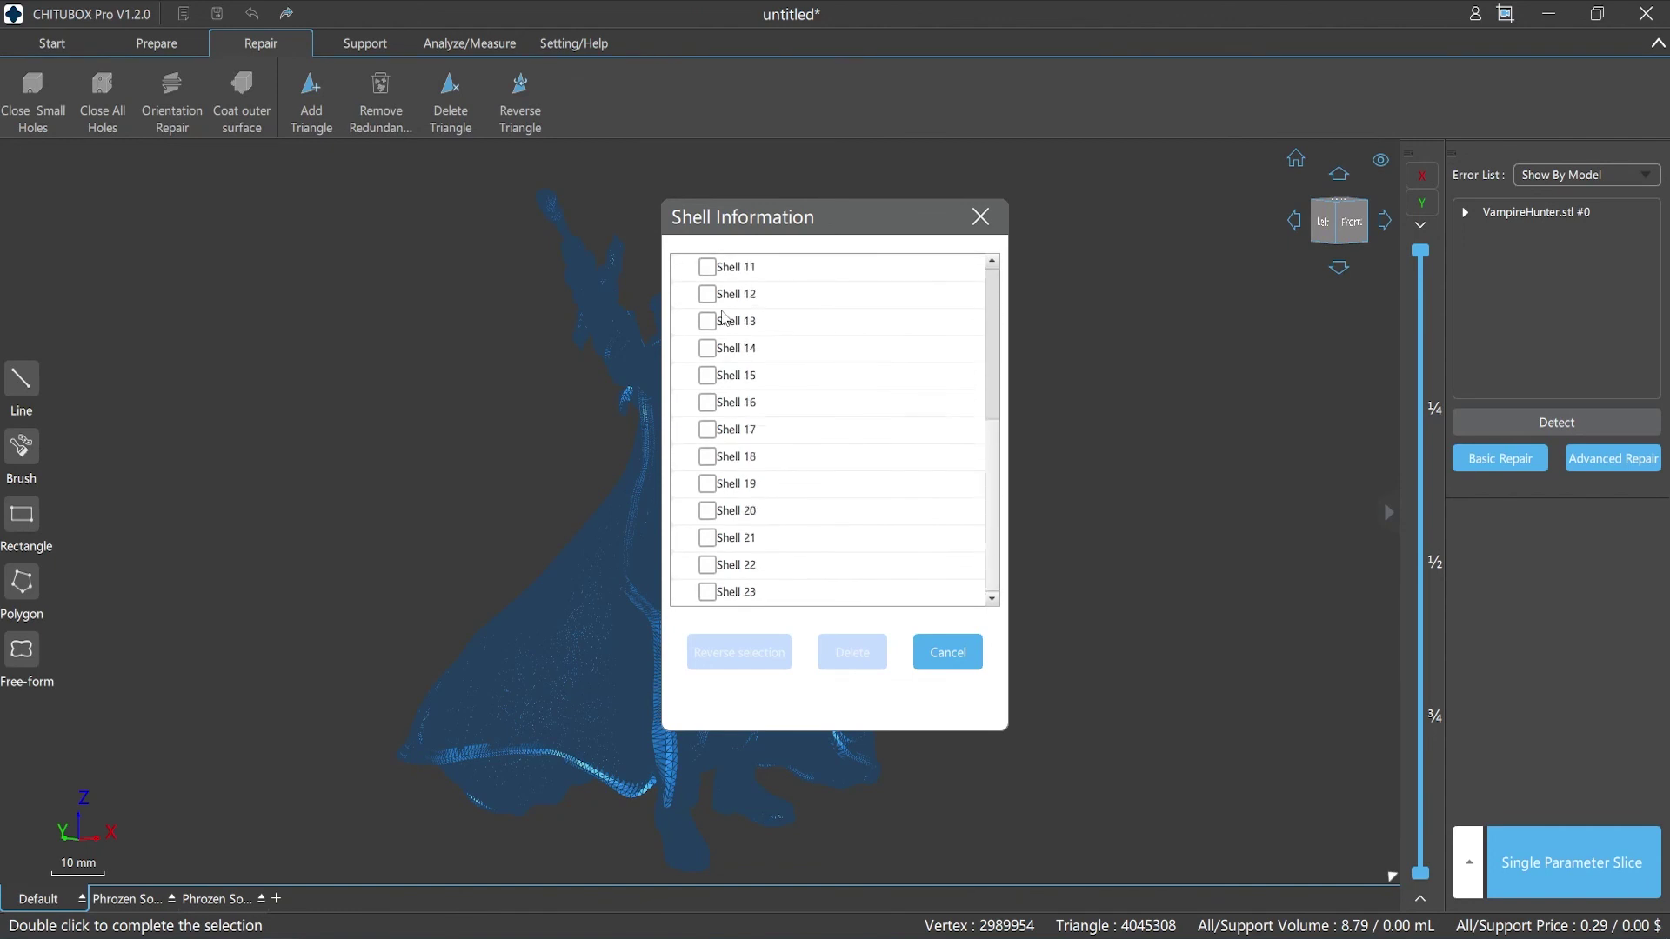
scroll(722, 317, "up", 6)
left_click(708, 296)
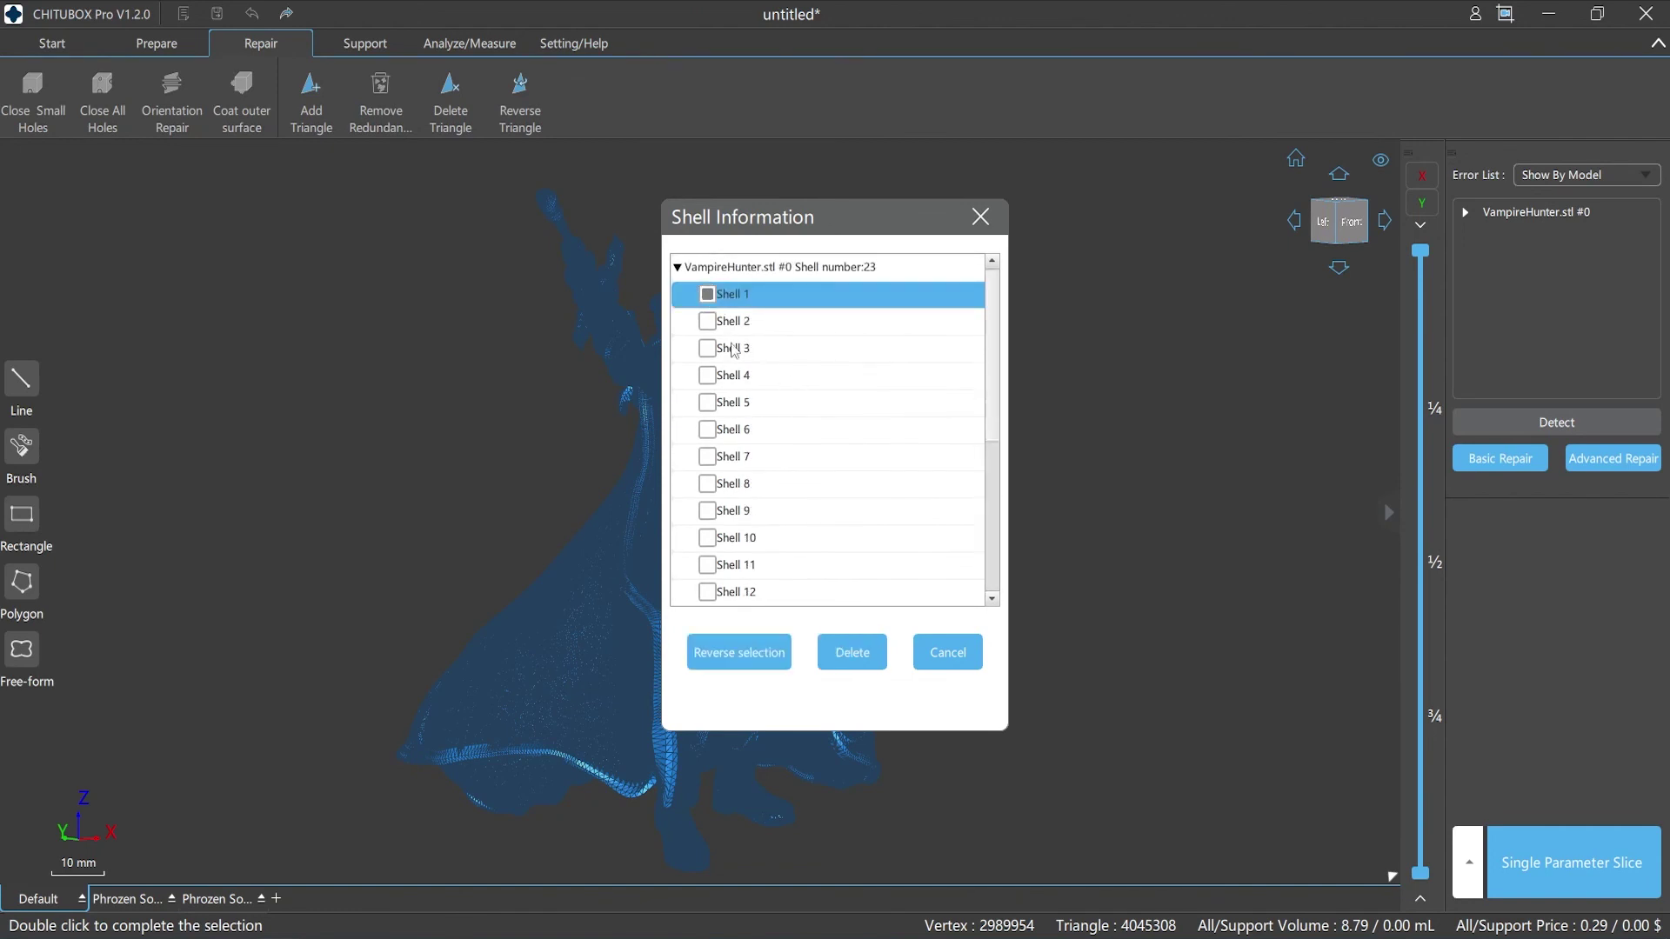
left_click(708, 322)
left_click(707, 349)
left_click(708, 376)
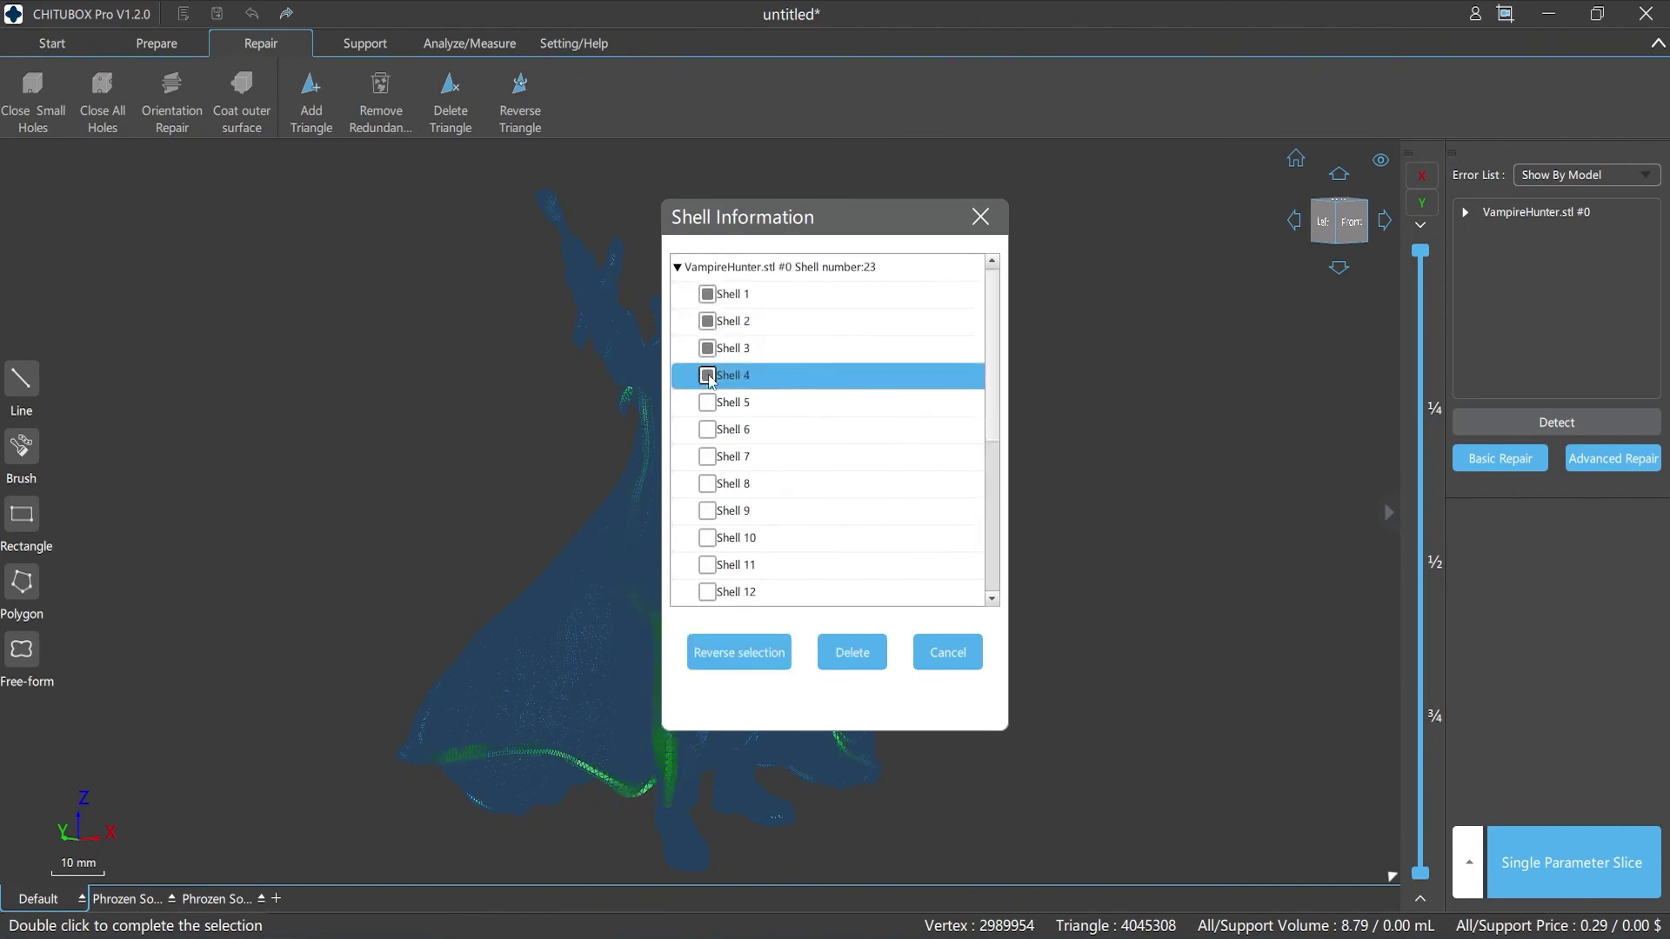
left_click(947, 652)
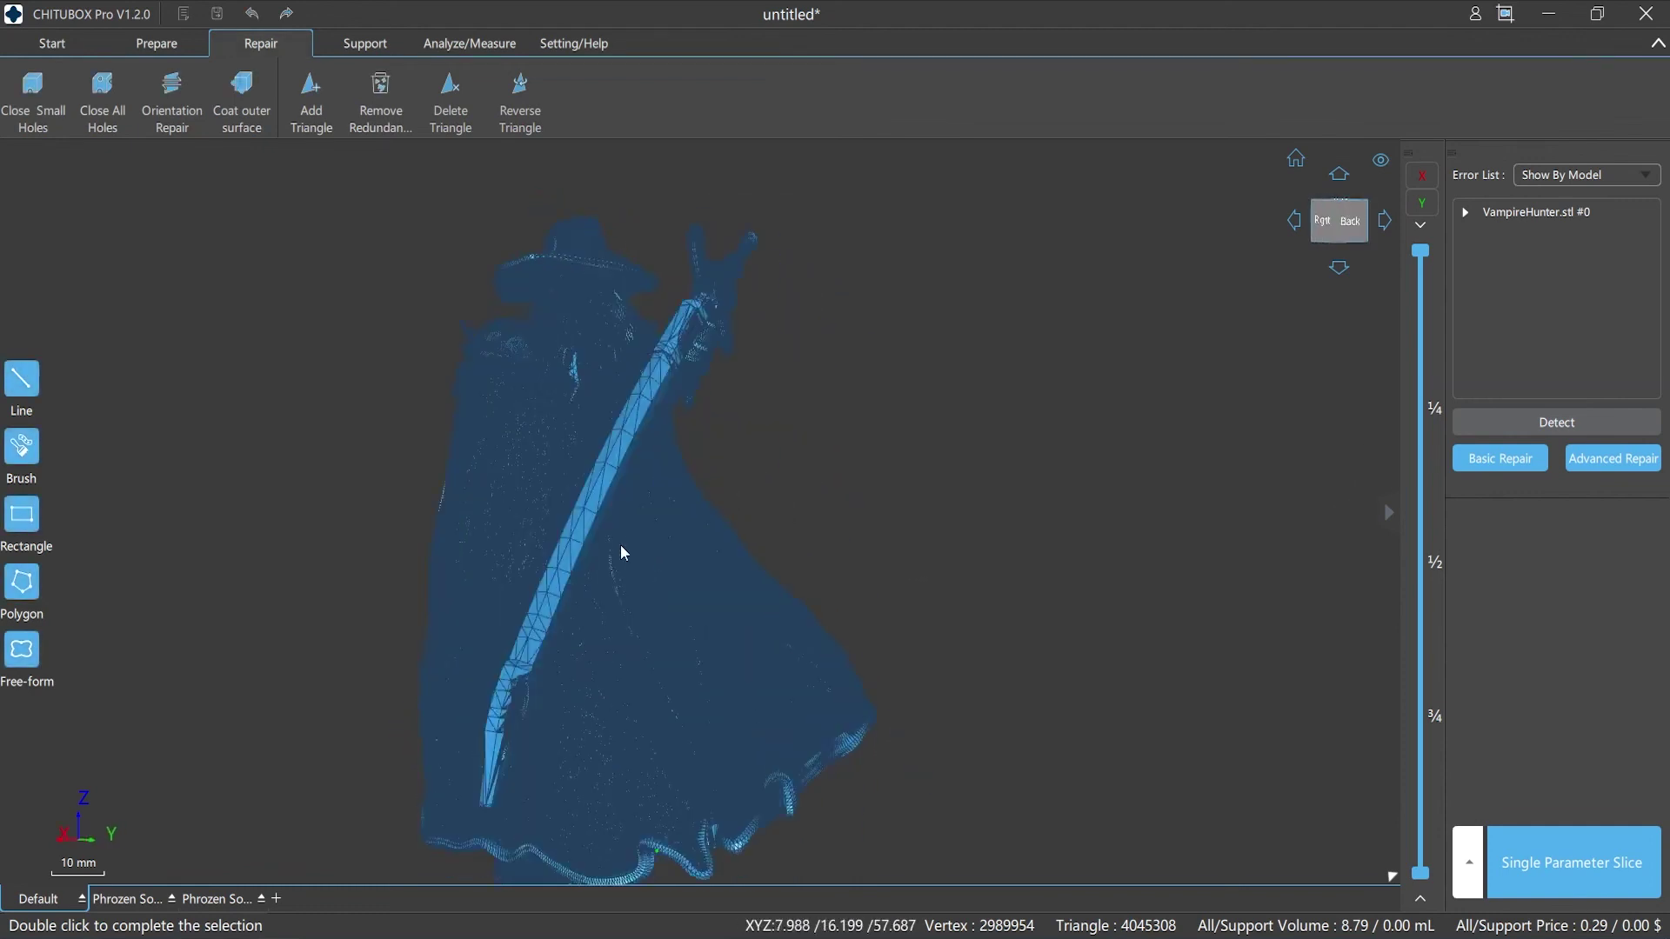